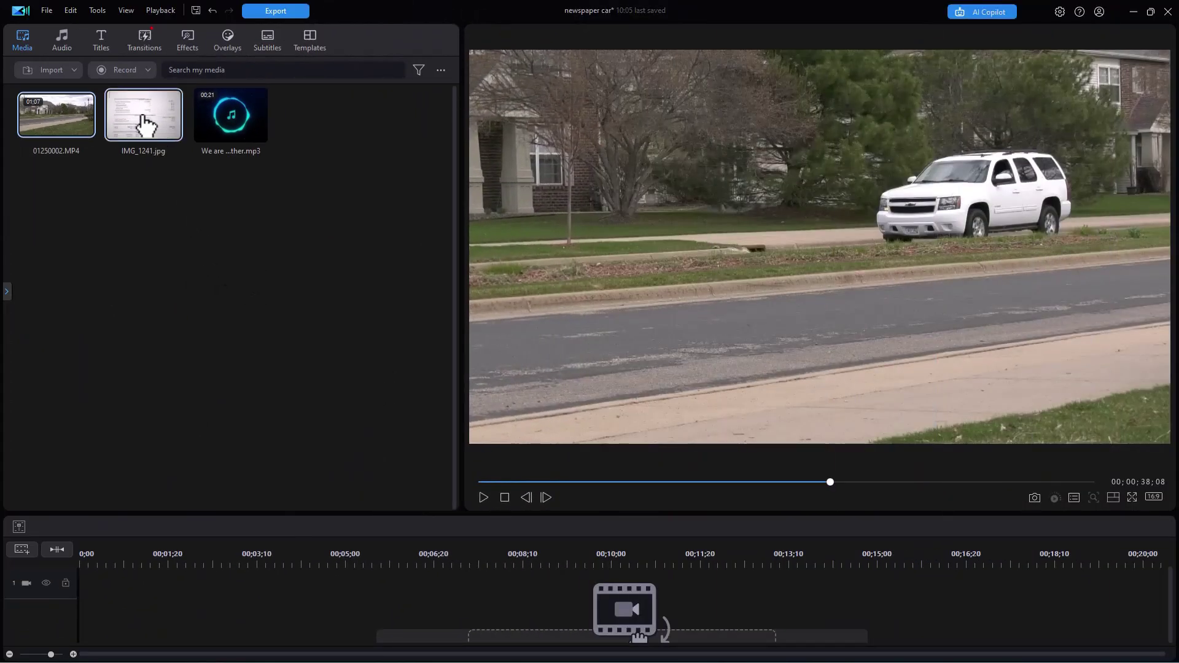
Step: Place IMG_1241.jpg at the start of track 1 and open its advanced overlay editing with the preview zoomed to 75%
left_click_drag(147, 120, 197, 577)
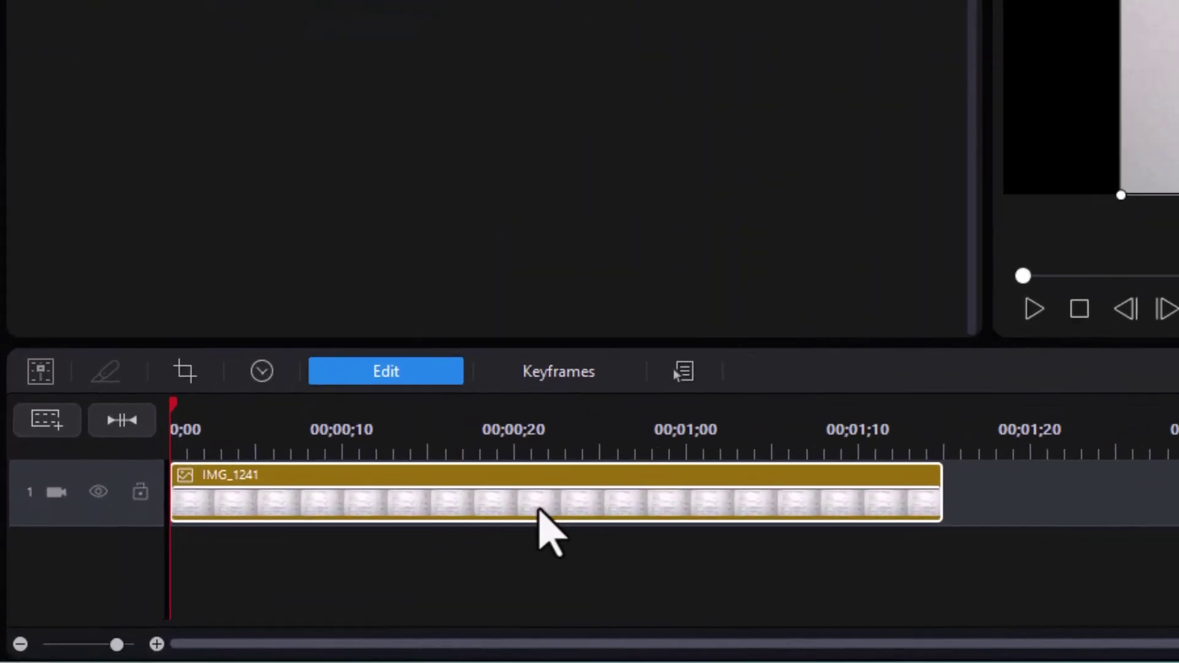
left_click(407, 374)
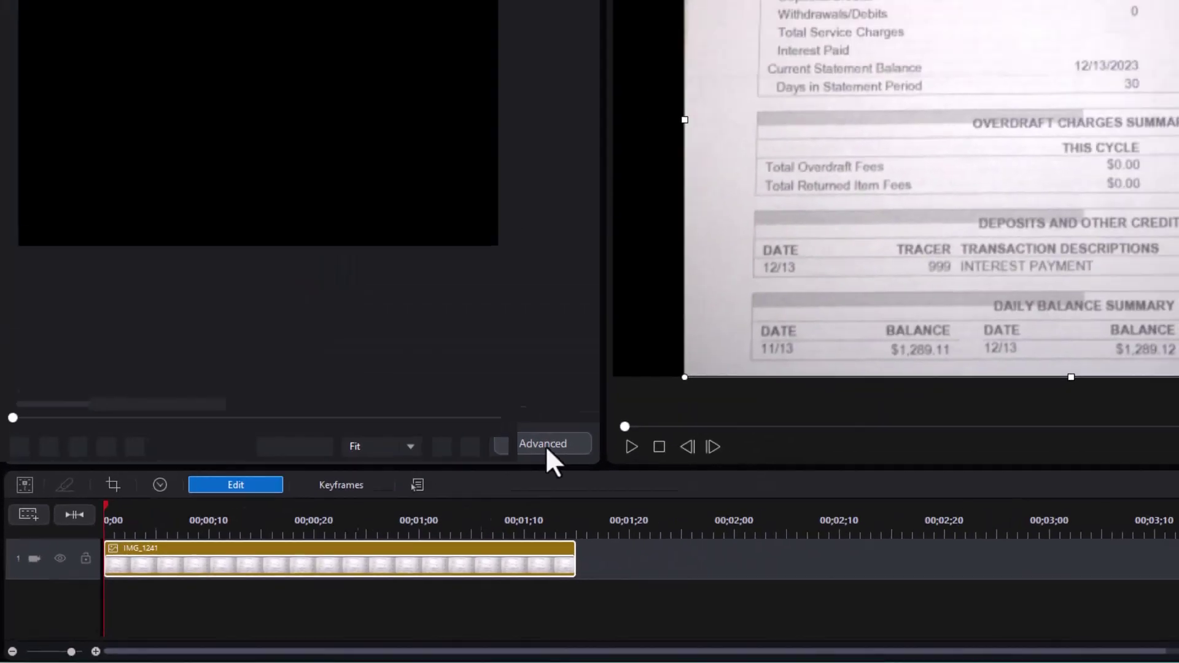
left_click(545, 445)
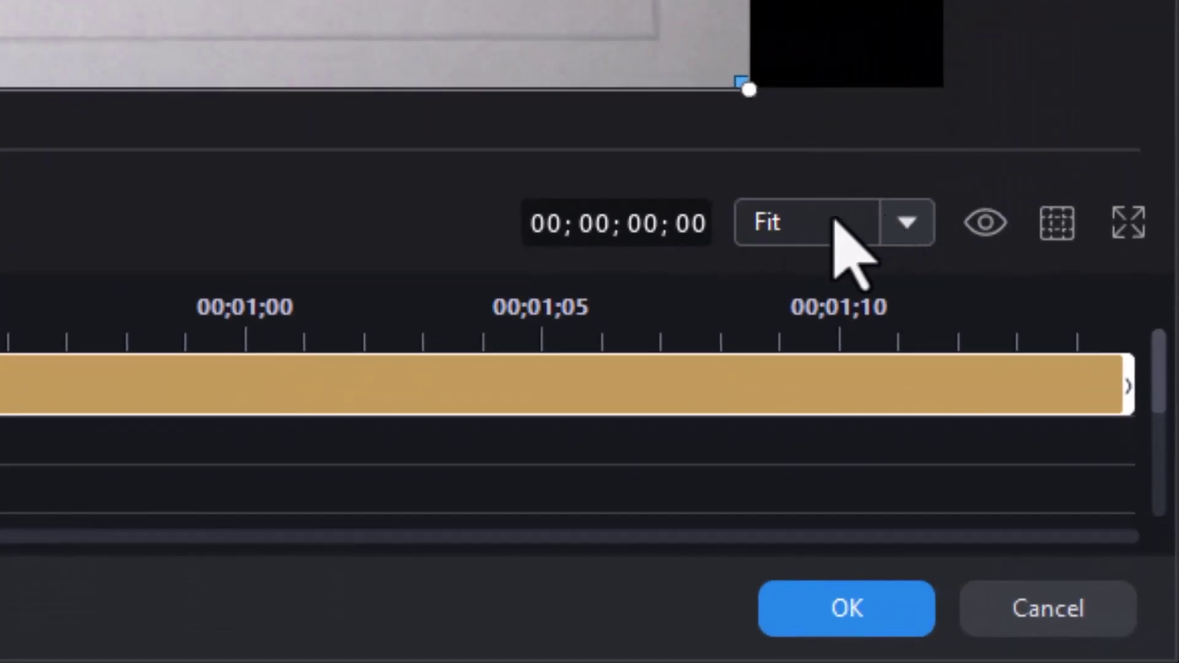
left_click(909, 222)
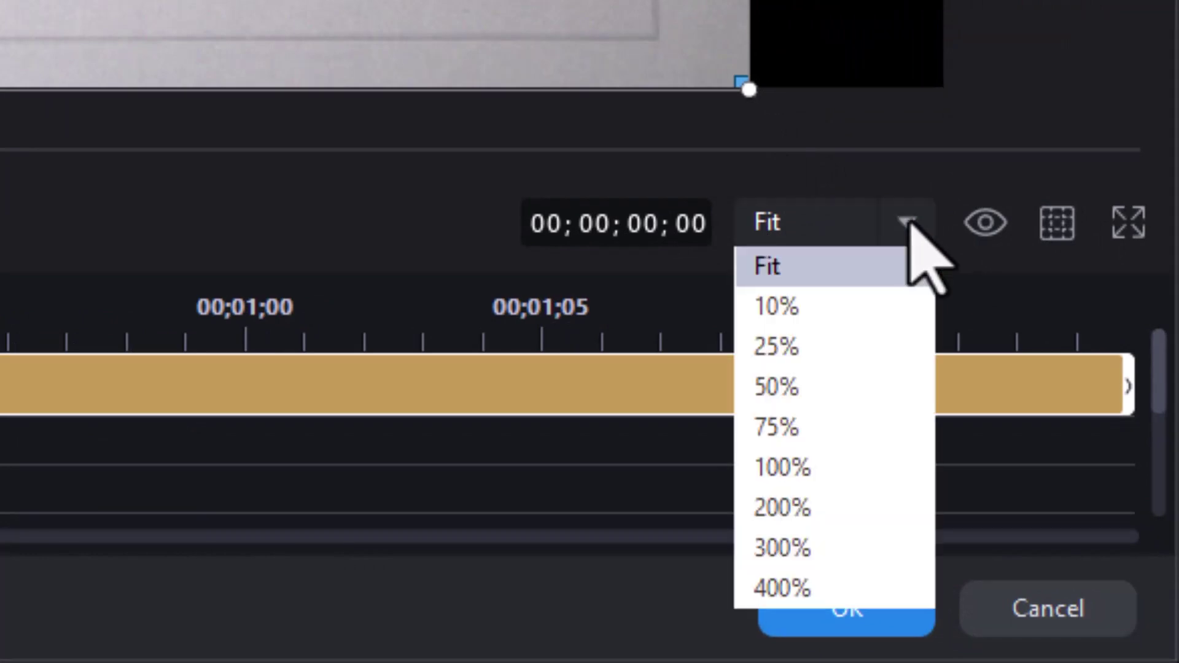
left_click(823, 427)
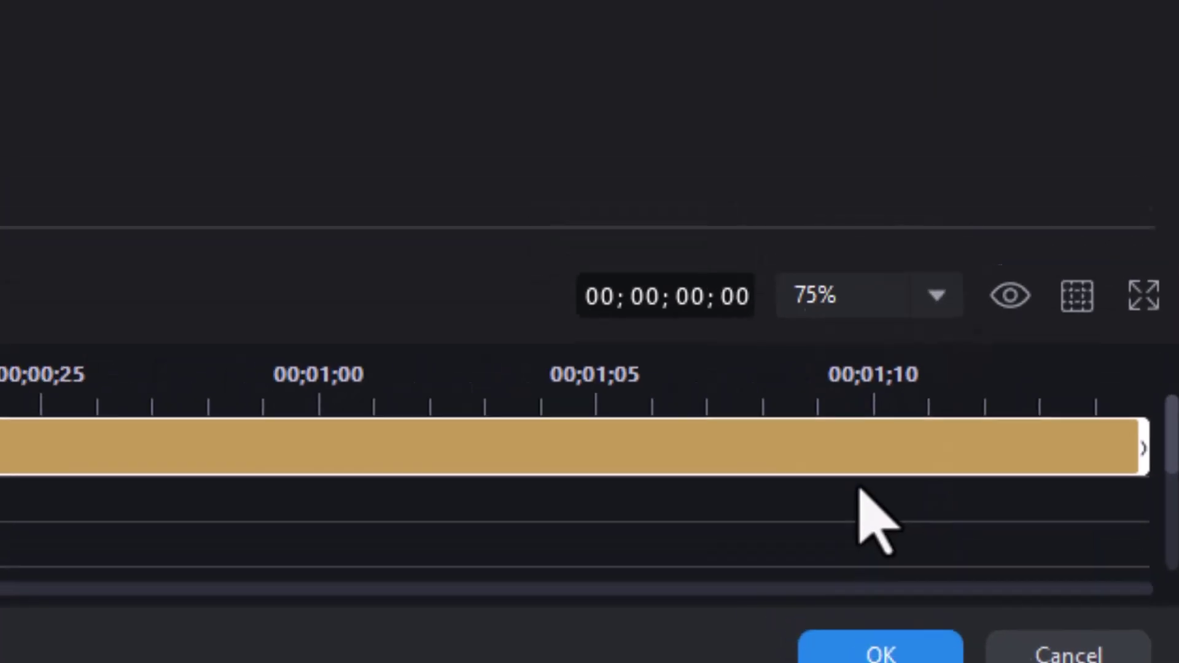
Step: Enlarge the document image until it extends past the canvas on all sides, and lower its opacity to reveal the canvas boundary
left_click_drag(436, 268, 963, 473)
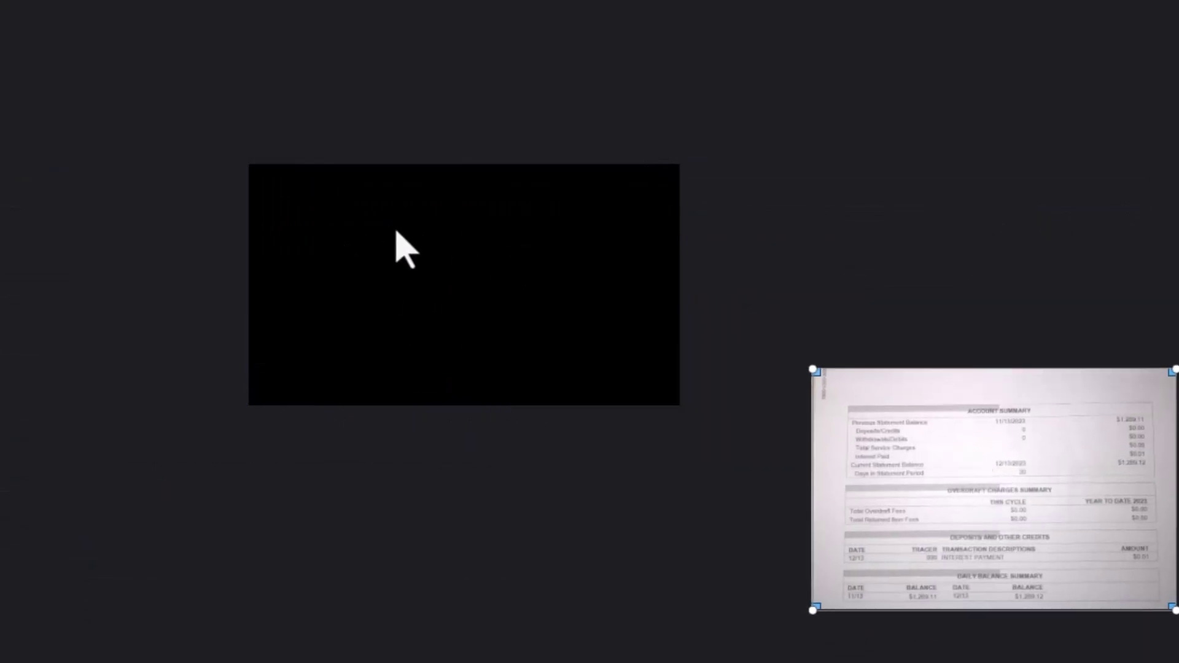
left_click_drag(958, 456, 350, 267)
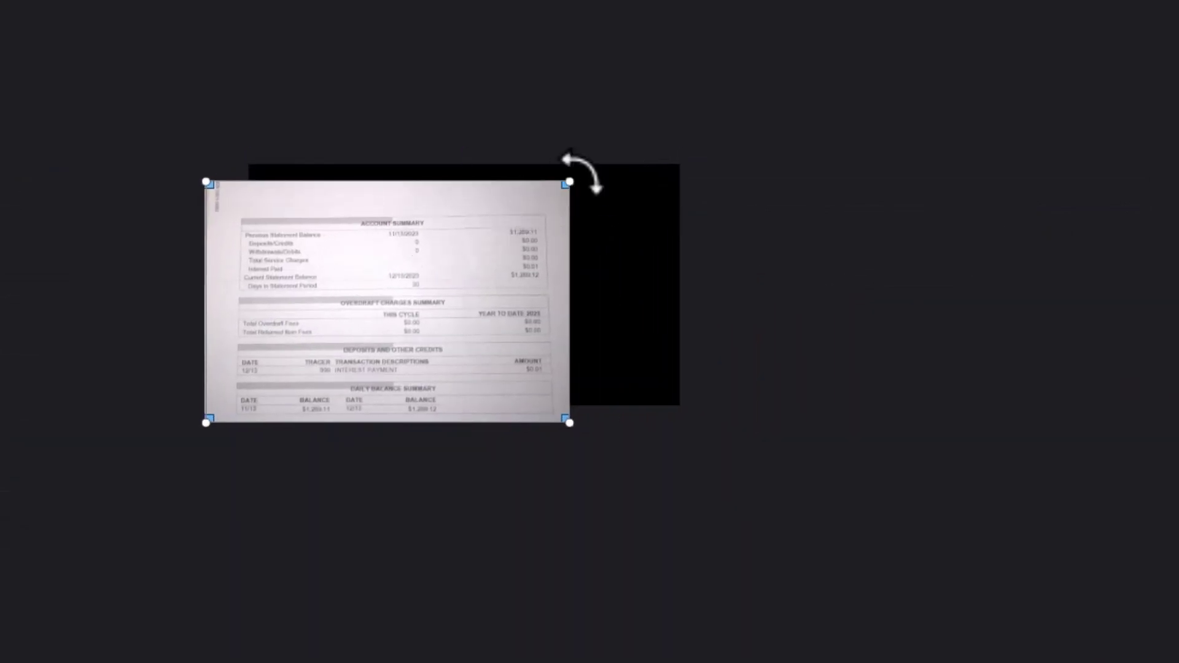
left_click_drag(568, 182, 726, 78)
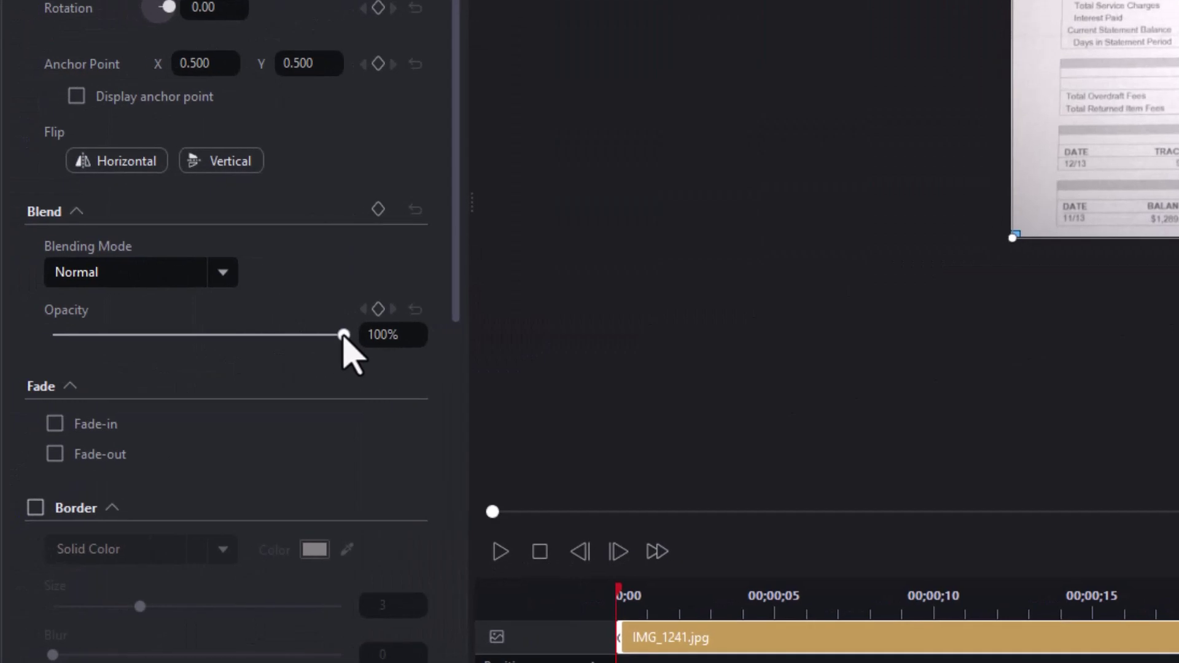
left_click_drag(344, 334, 237, 335)
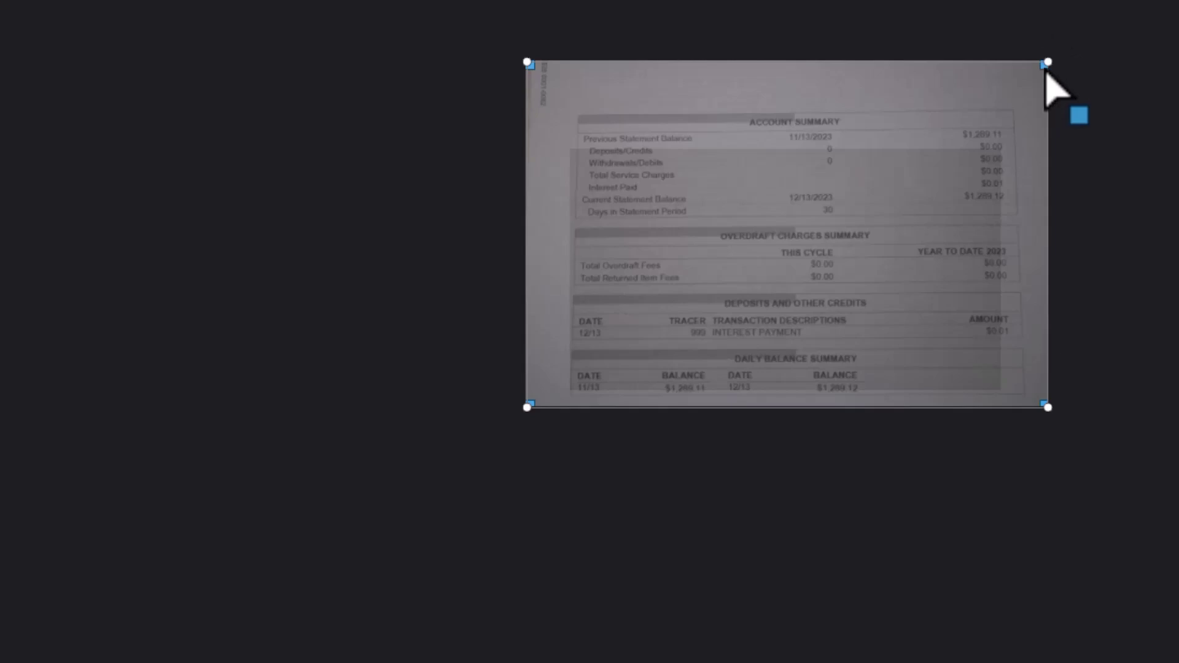
Step: Skew the image's right-hand corners outward for perspective and resize it over the canvas, about 1.086 by 2.166 scale at position 0.479, 0.409
left_click_drag(1045, 67, 1035, 0)
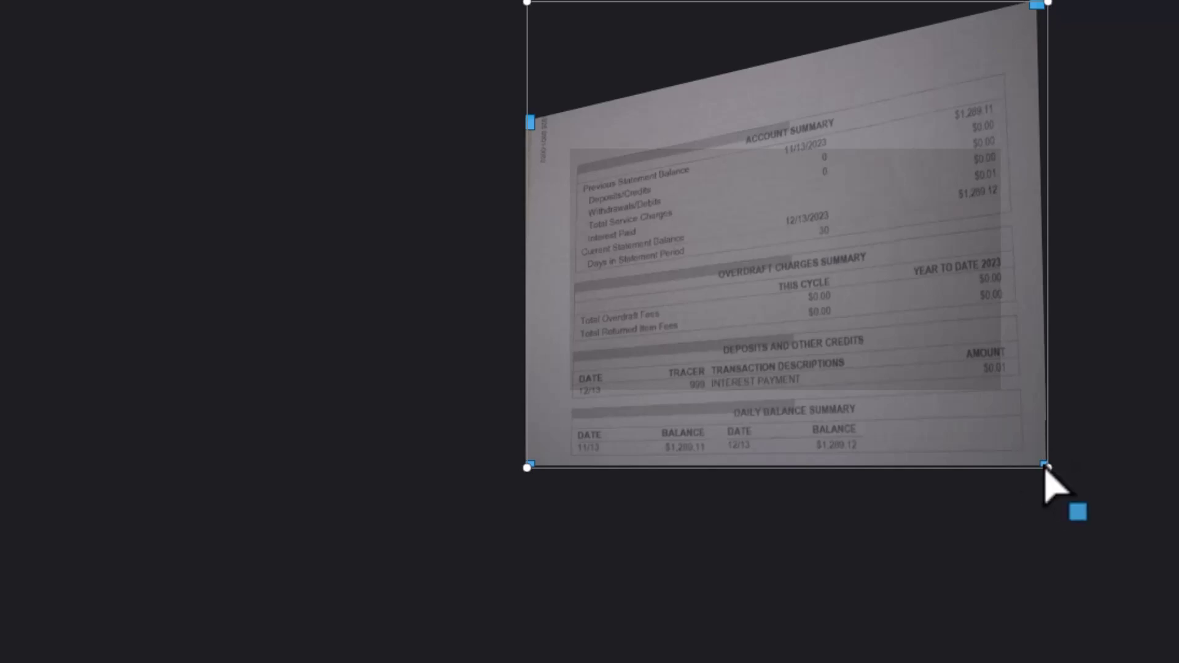
left_click_drag(1046, 467, 1050, 605)
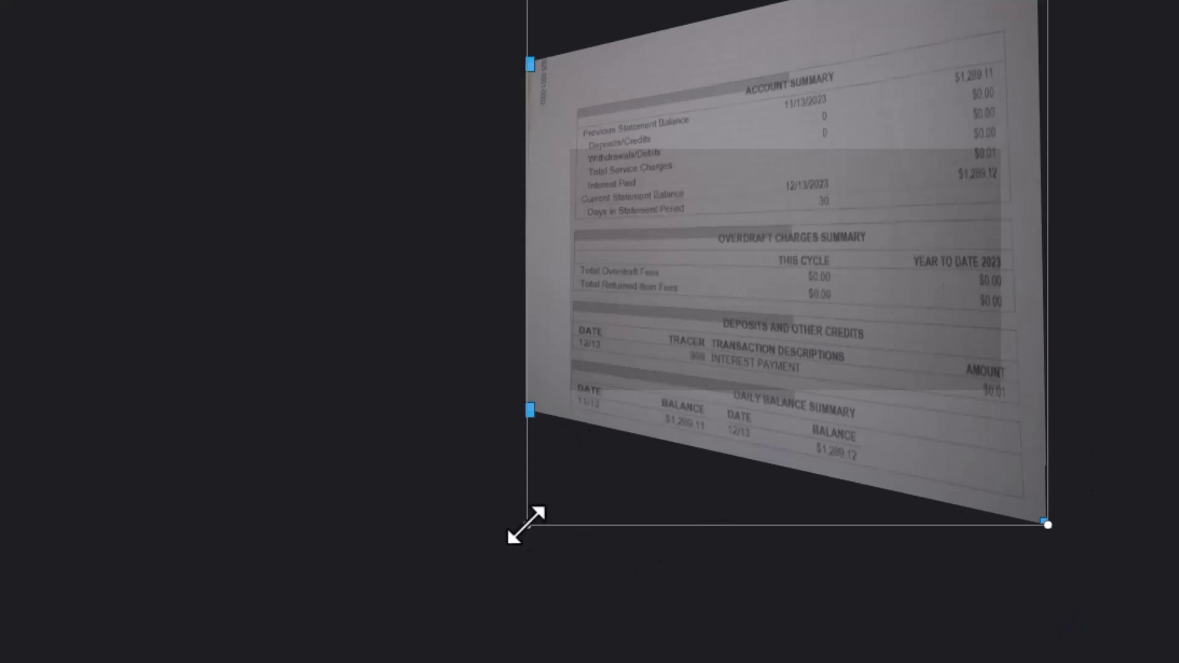
left_click_drag(528, 525, 574, 469)
left_click_drag(755, 426, 719, 470)
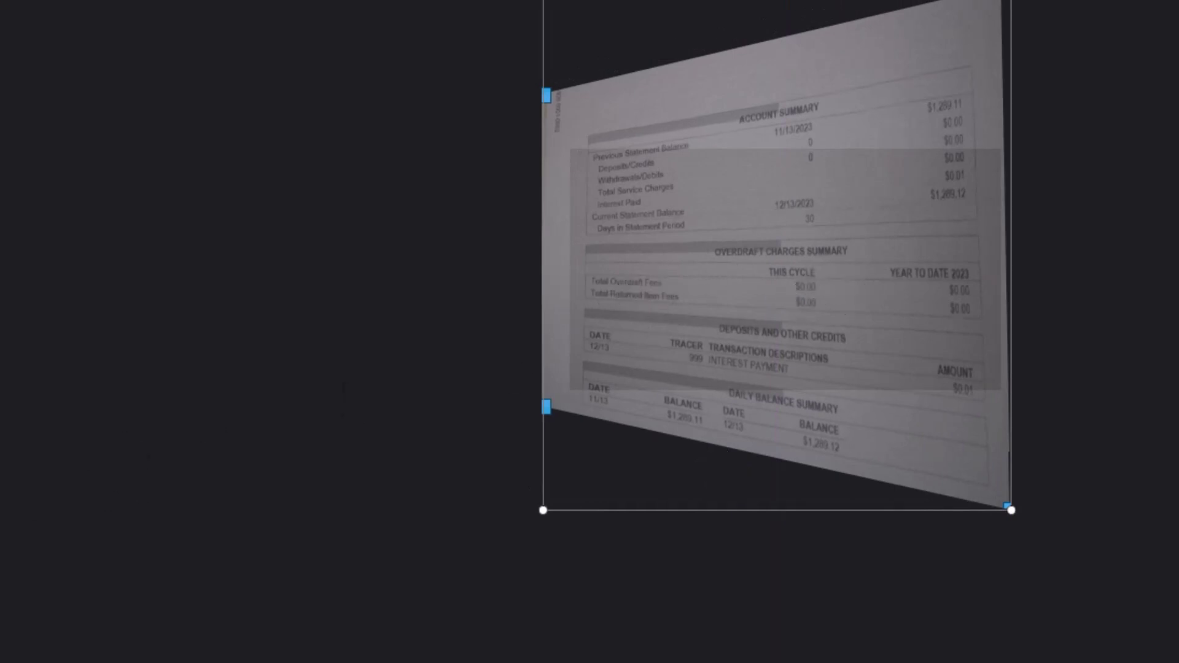
Step: Restore the image's opacity to 100% and accept the advanced overlay edits
left_click_drag(113, 407, 195, 420)
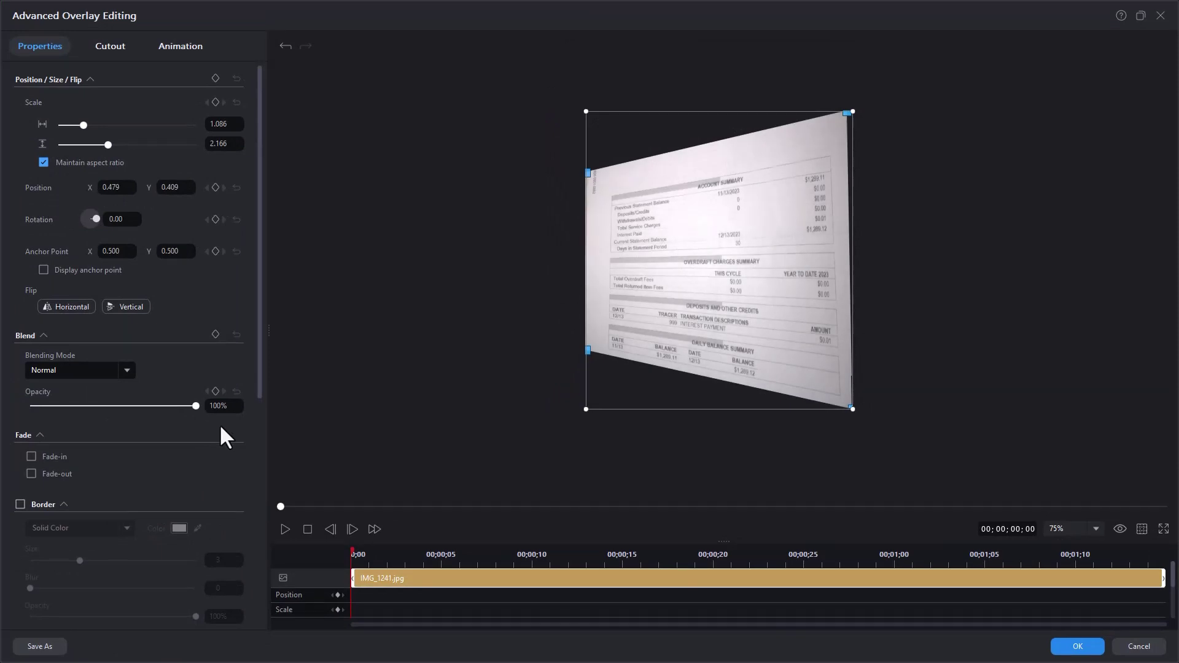
left_click(1077, 647)
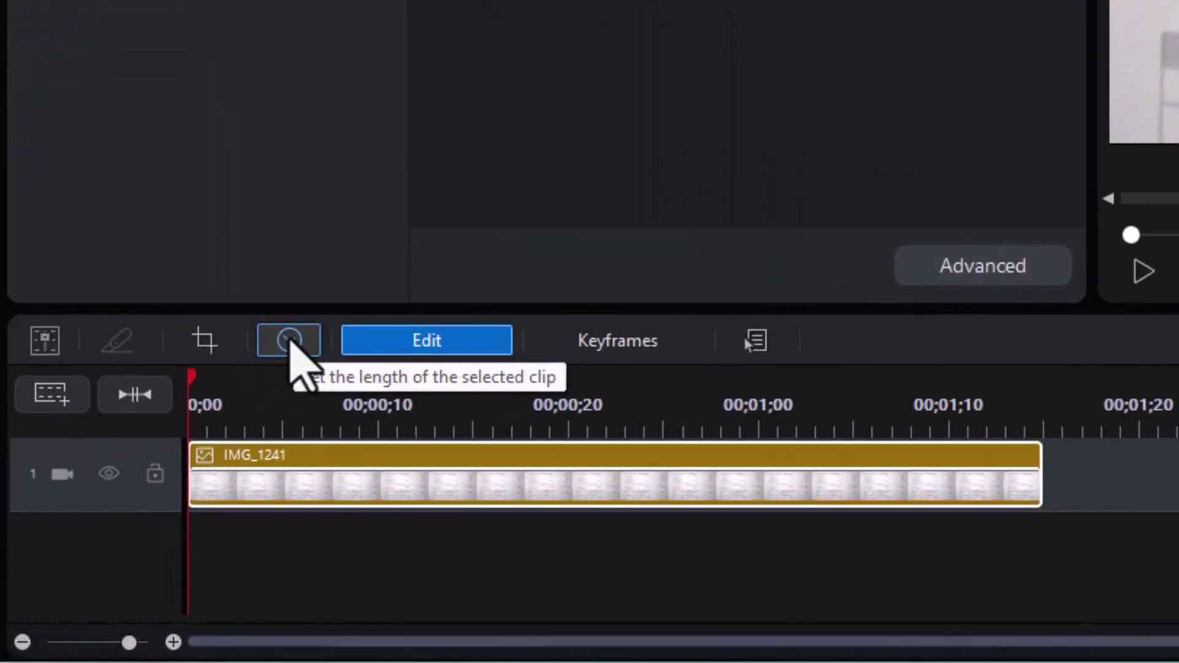
Step: Lengthen the duration of the IMG_1241 clip and return to the media library
left_click(290, 342)
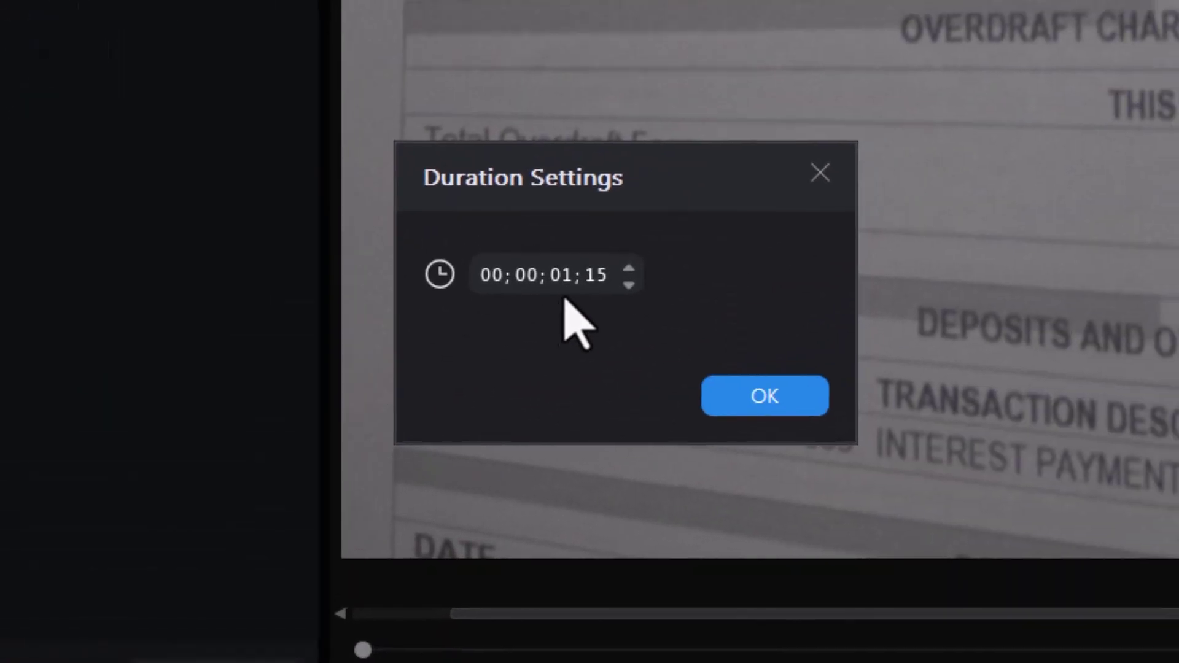
left_click(560, 282)
type("00")
left_click(764, 415)
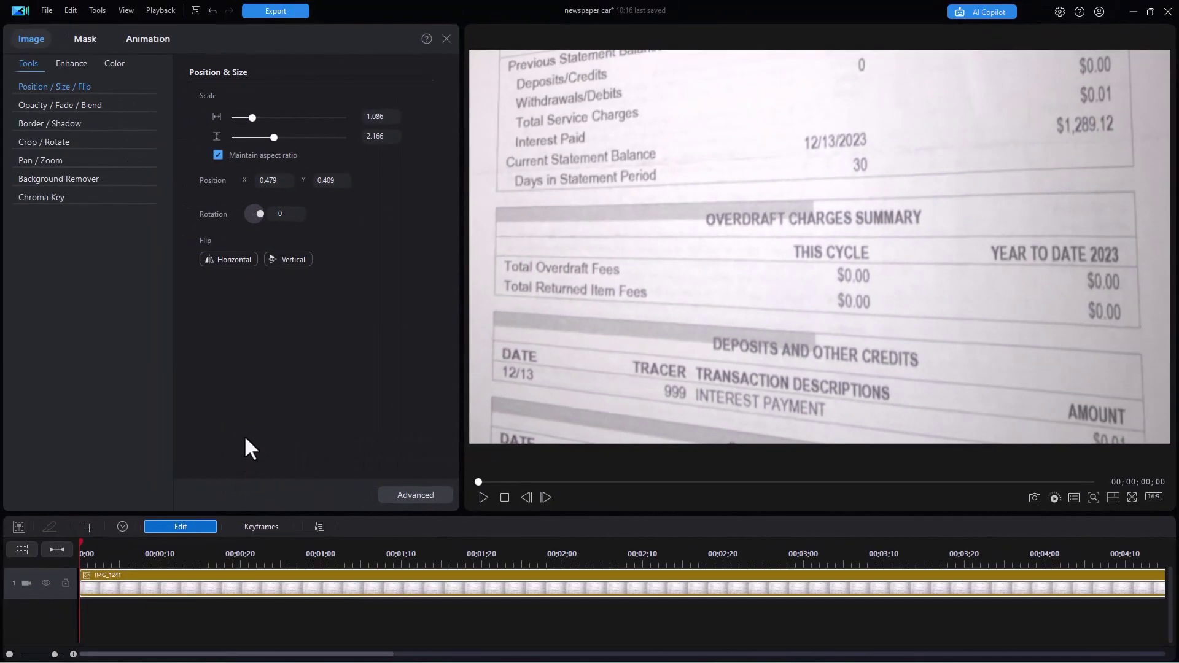
left_click(445, 38)
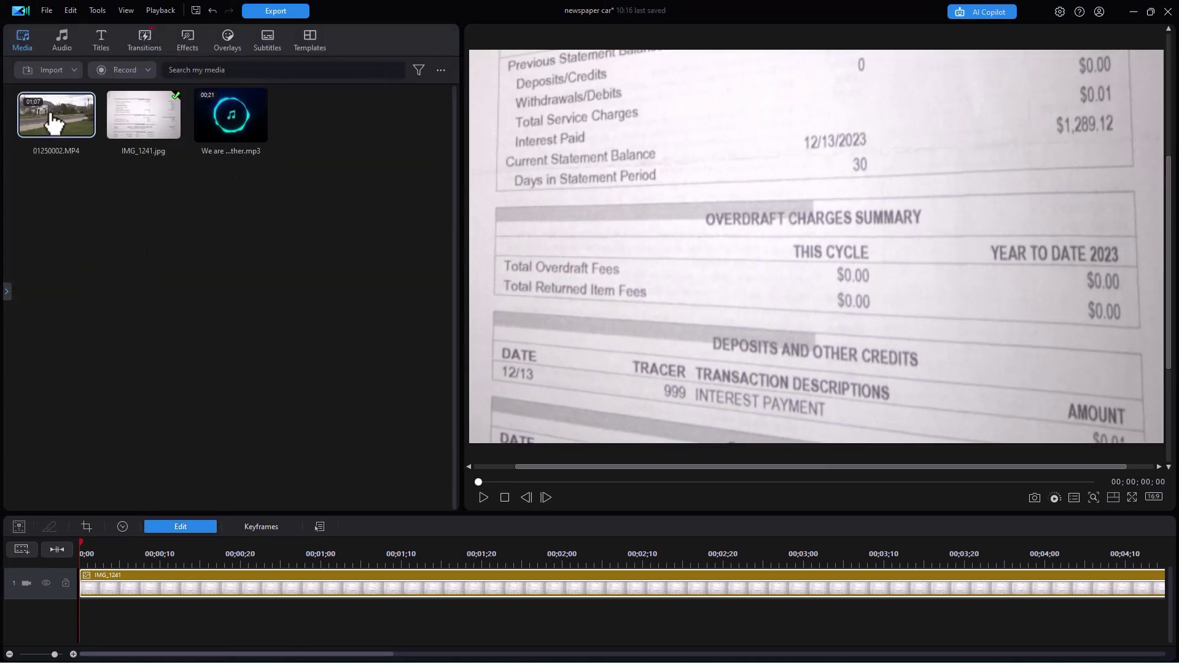
Step: Add 01250002.MP4 to the start of track 2 and split it at 00;00;37;03
mouse_move(54, 122)
left_mouse_down()
mouse_move(92, 593)
mouse_move(81, 629)
mouse_move(110, 622)
left_mouse_up()
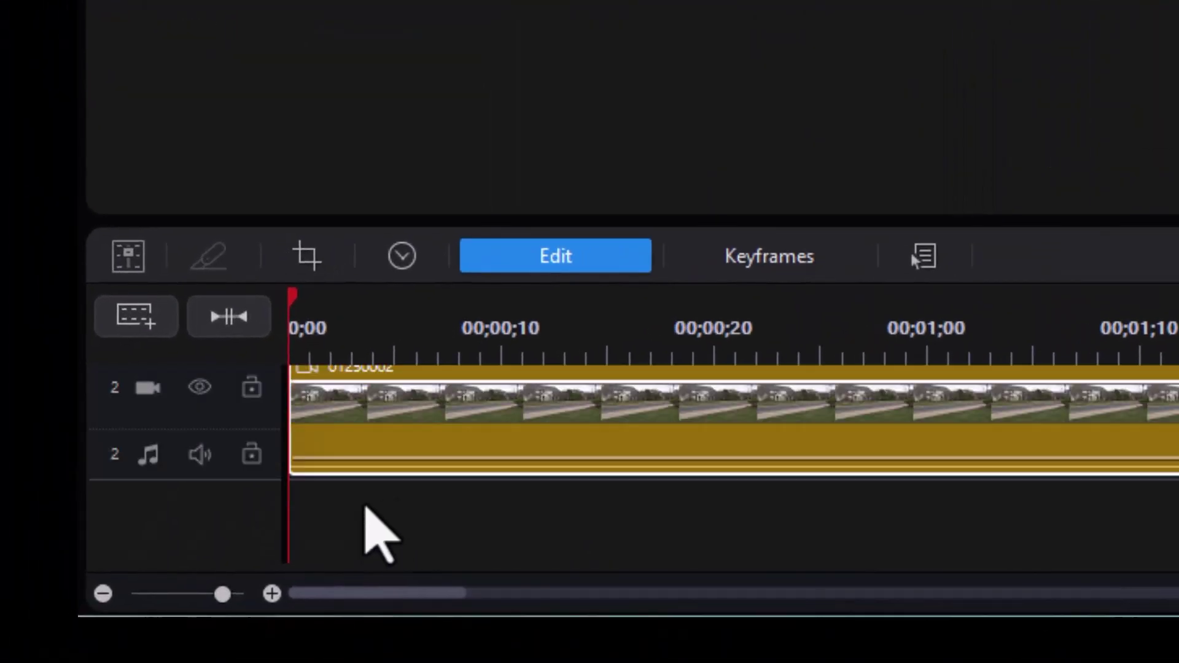
left_click(316, 448)
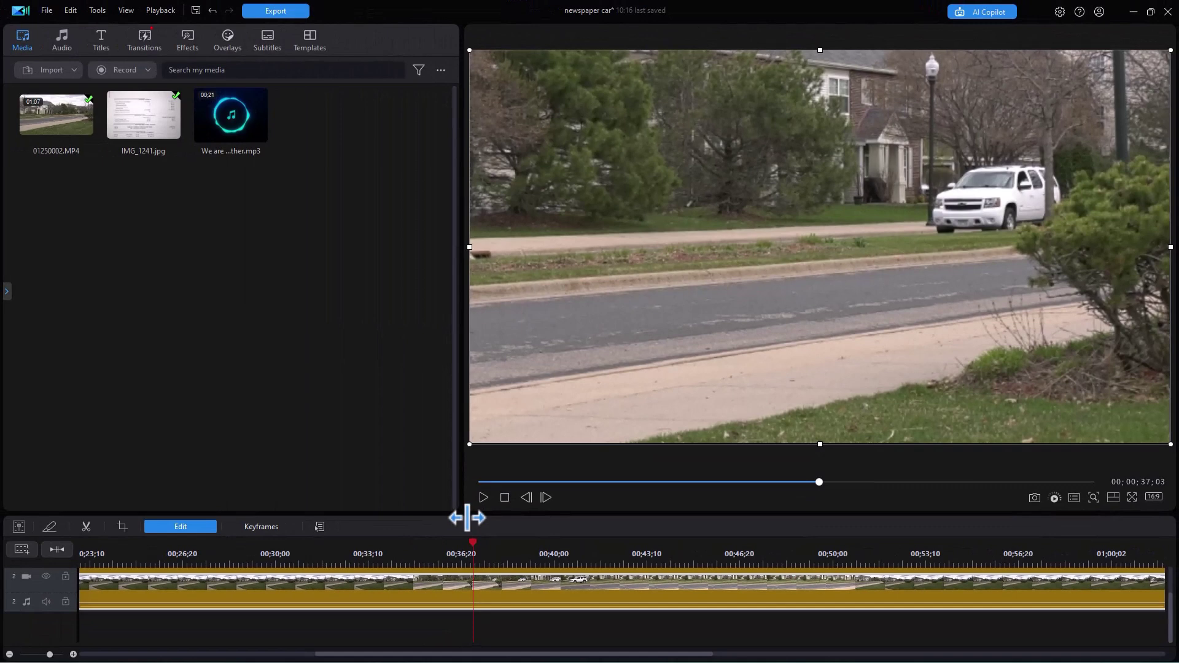
scroll(508, 588, "up", 1)
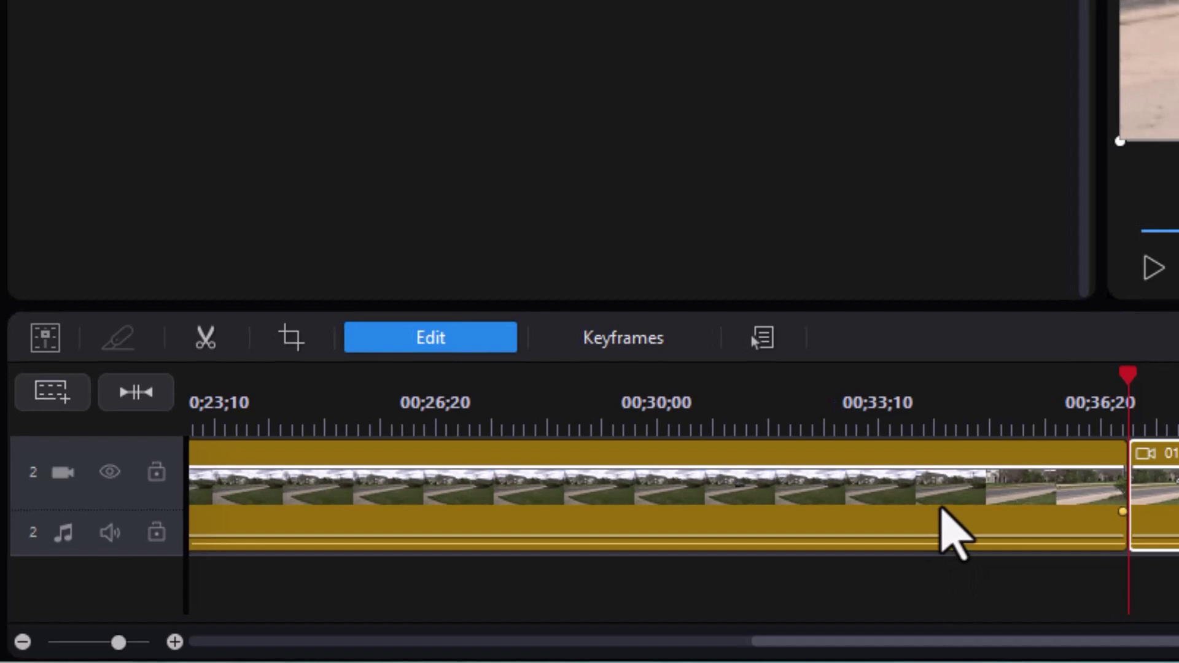
Step: Remove the part of the car video before the split, leaving the gap in place
left_click(942, 510)
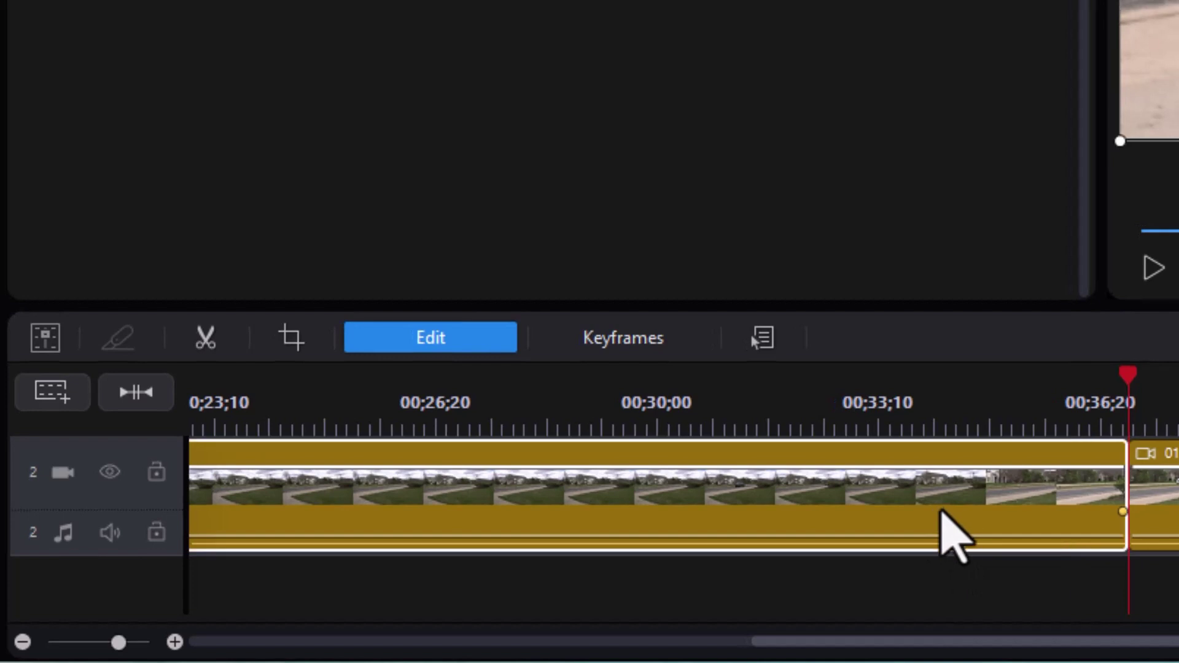
key("Delete")
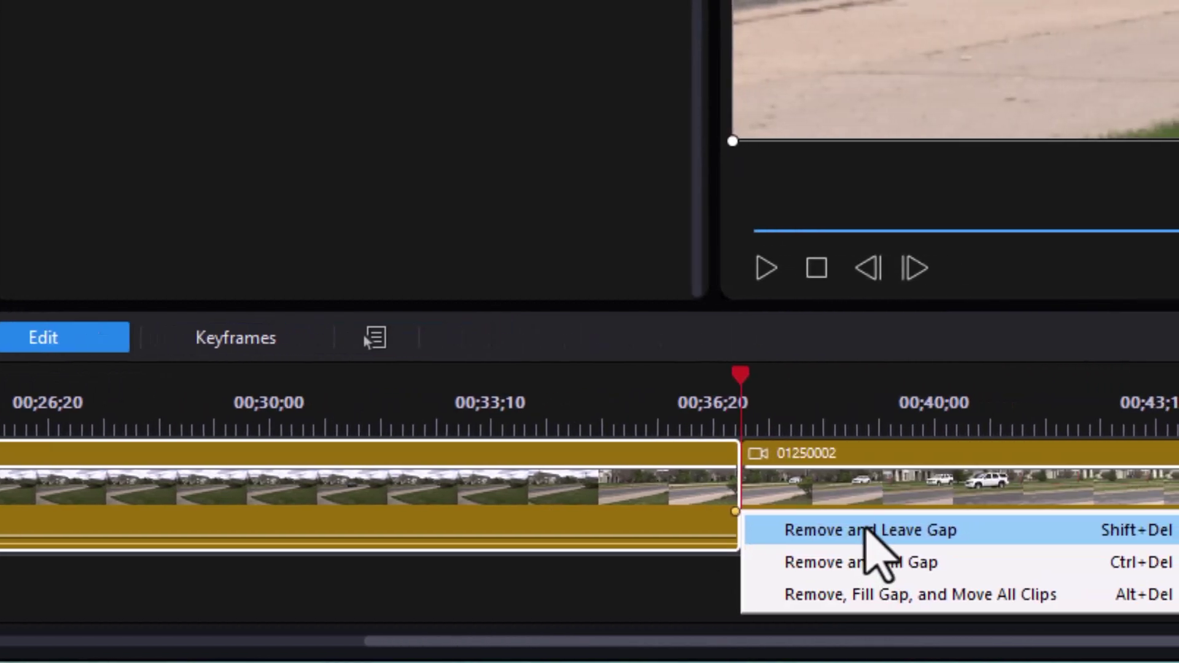
left_click(866, 530)
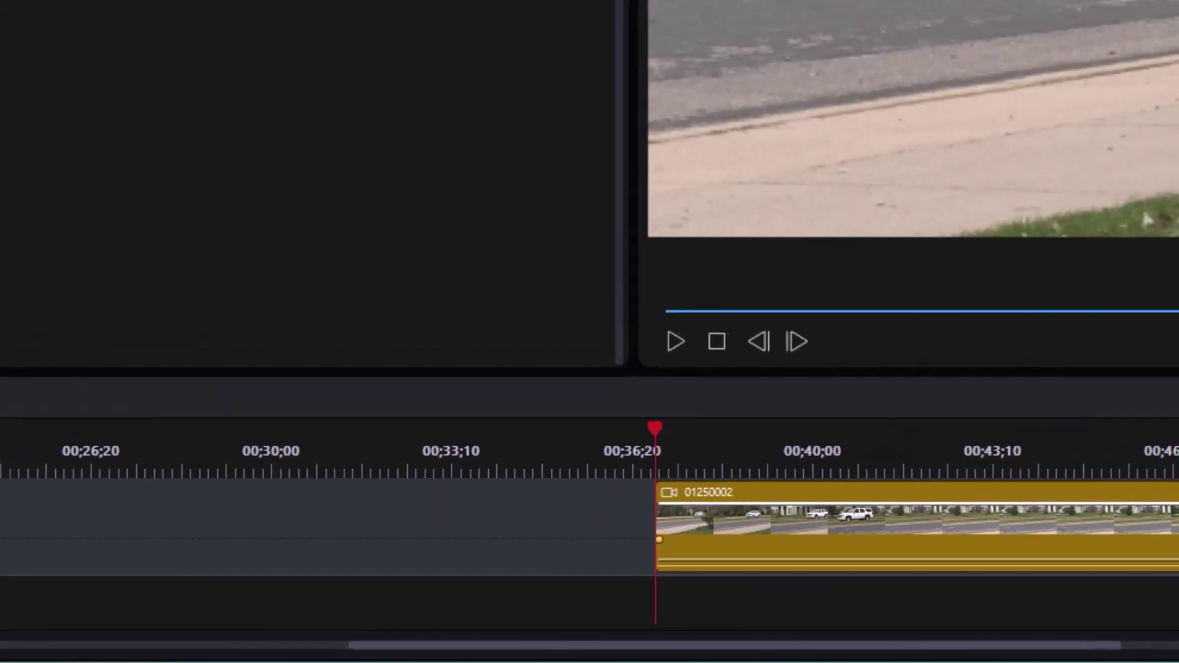
Step: Split the car video at 00;00;40;10 and delete everything after that point
left_click_drag(832, 487, 853, 500)
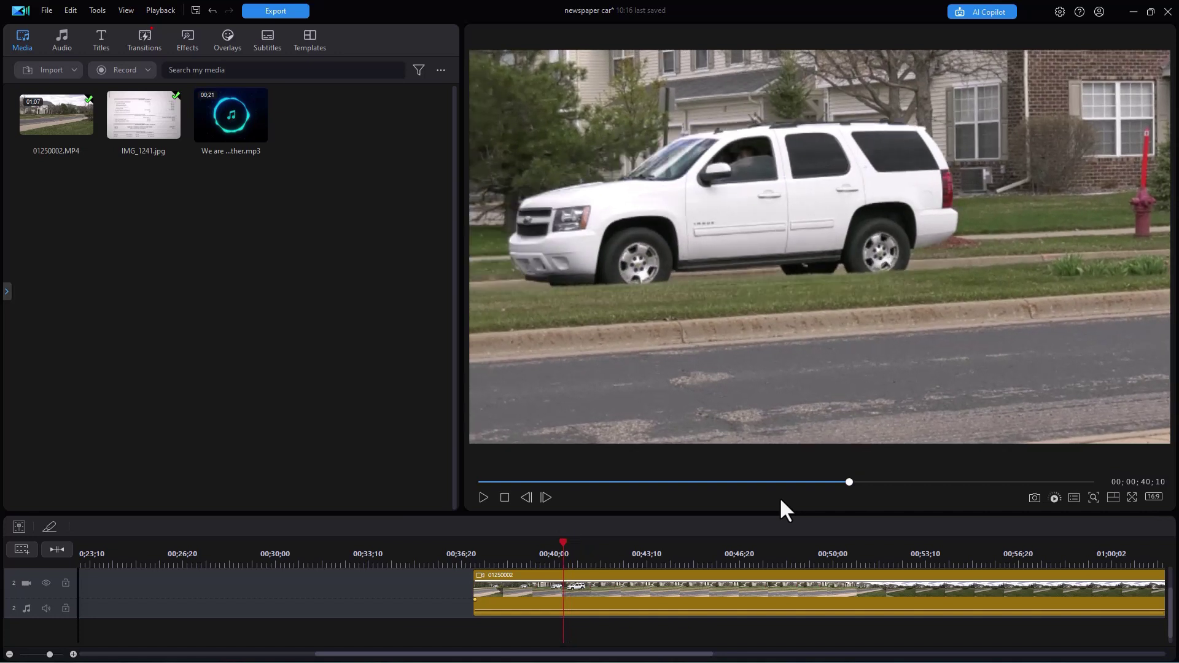
left_click(661, 591)
key("ctrl+t")
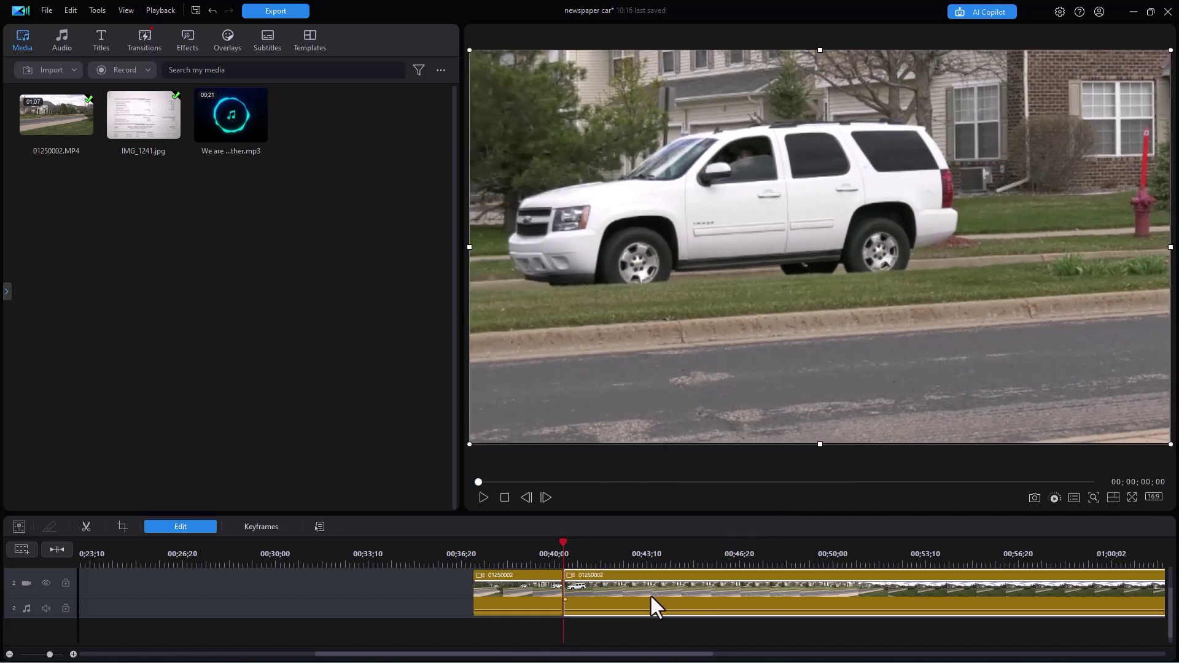
key("Delete")
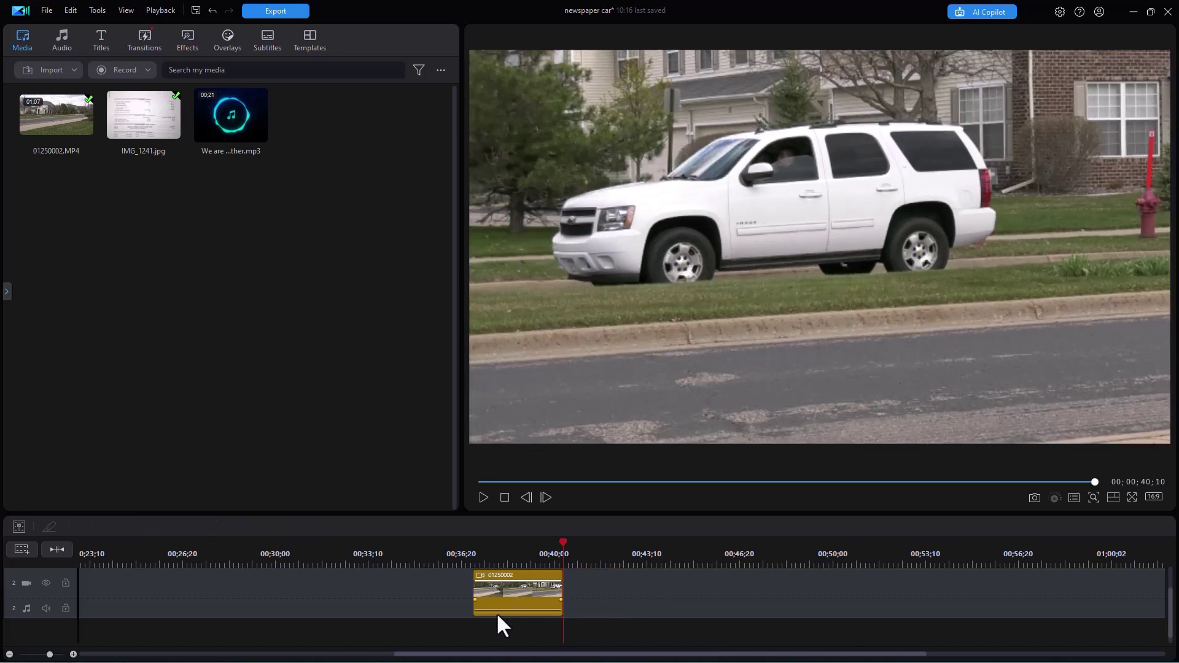
Step: Move the trimmed car clip to the start of track 2, then unlink its audio and delete the audio part
left_click(56, 550)
left_click_drag(1090, 580, 48, 605)
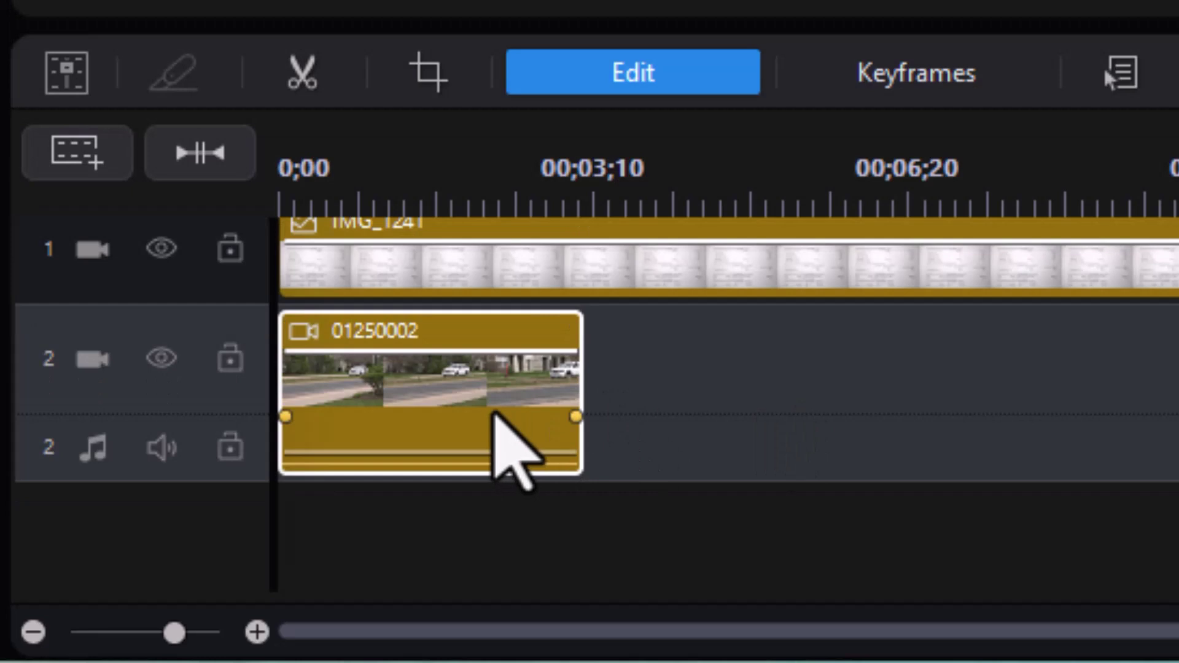
right_click(540, 382)
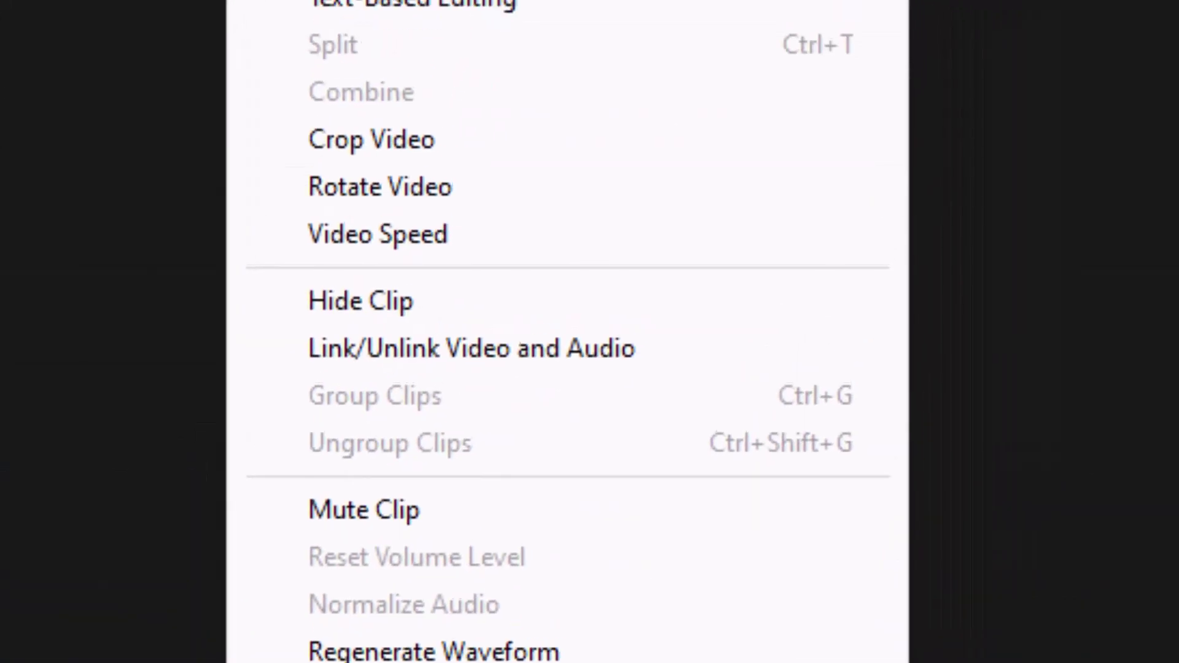
left_click(513, 345)
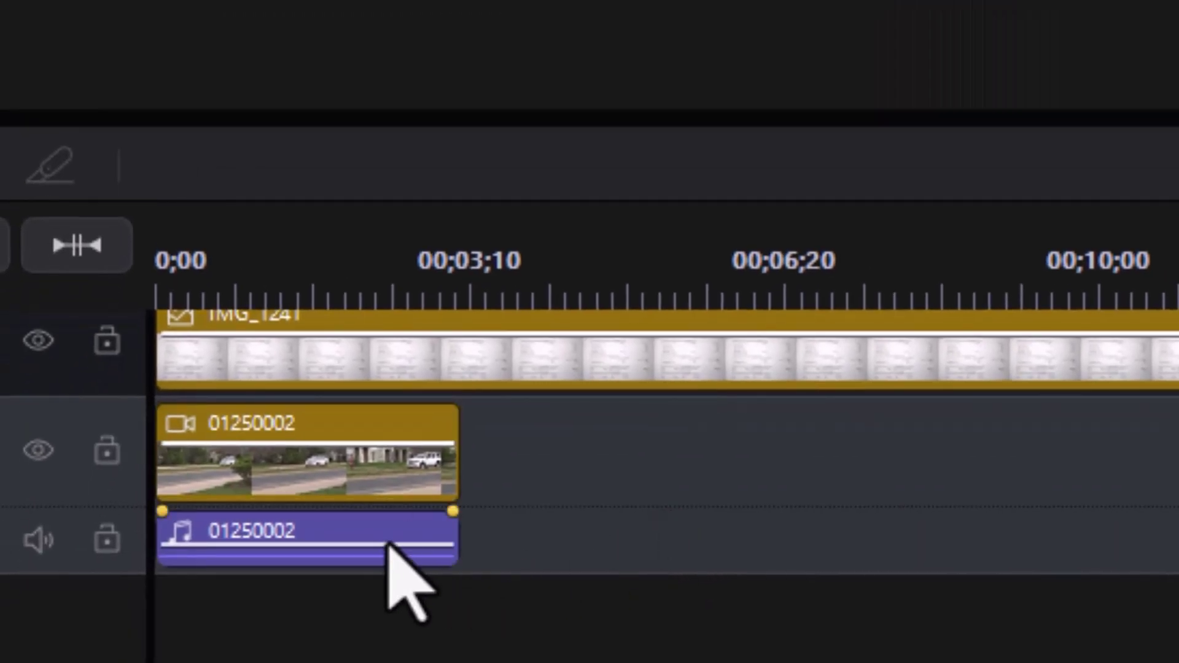
left_click(376, 541)
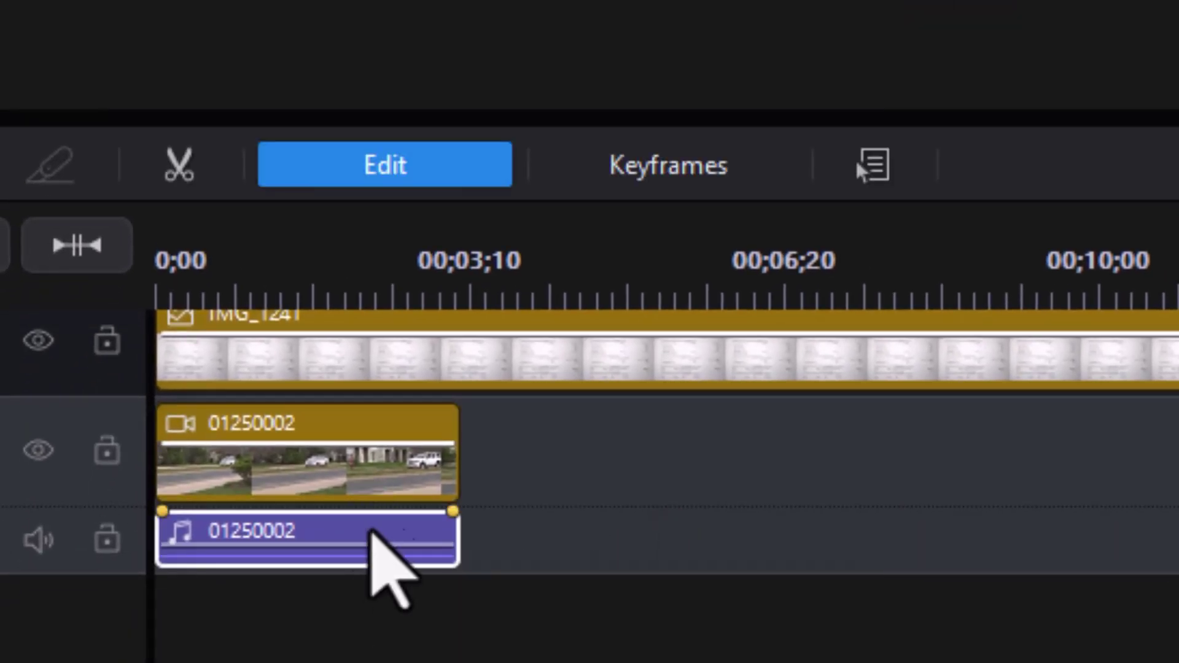
key("Delete")
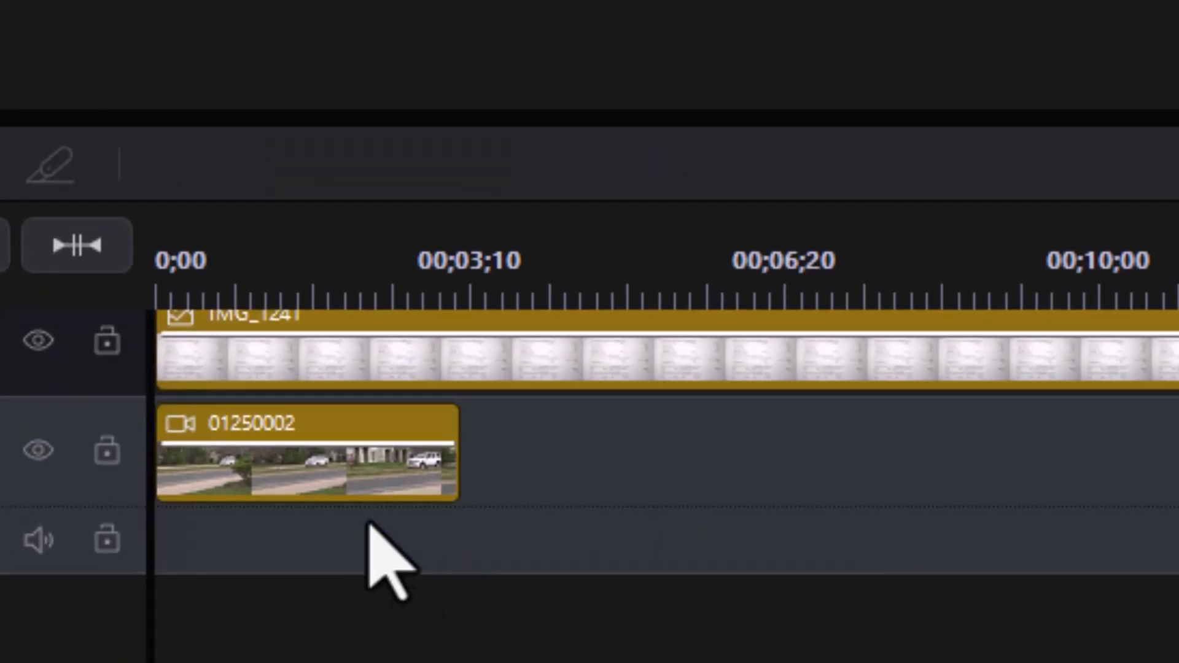
Step: Open Pan / Zoom for the car clip and frame the white SUV with a crop of scale 0.527 at position 0.590, 0.420
left_click(373, 463)
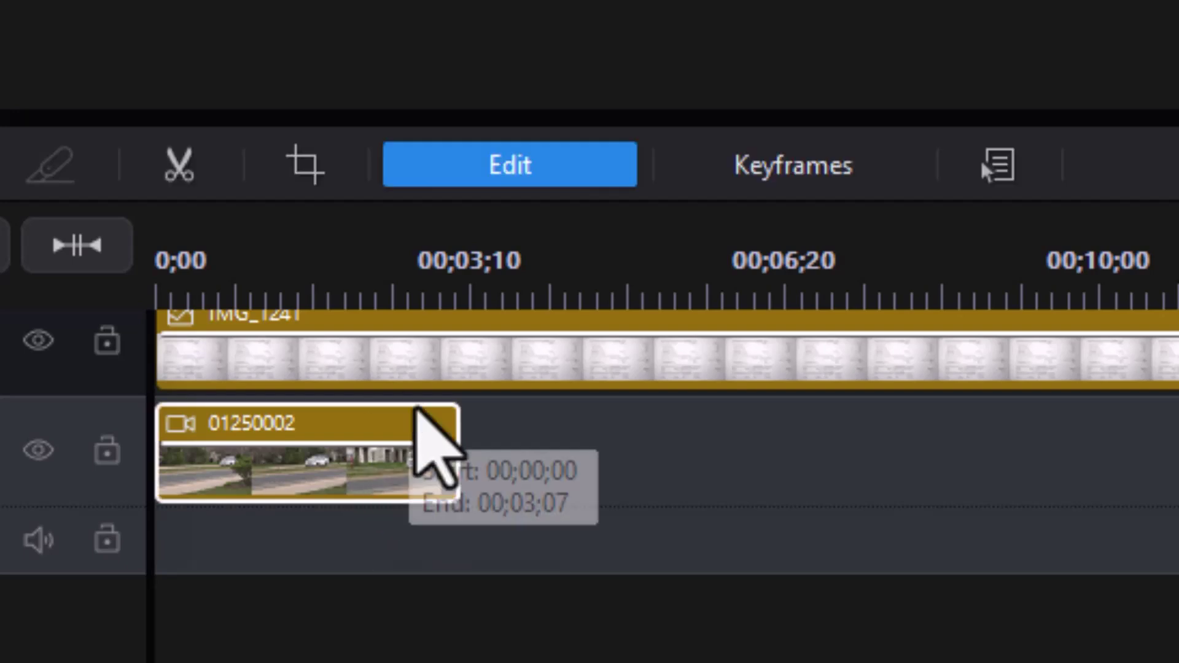
left_click(526, 166)
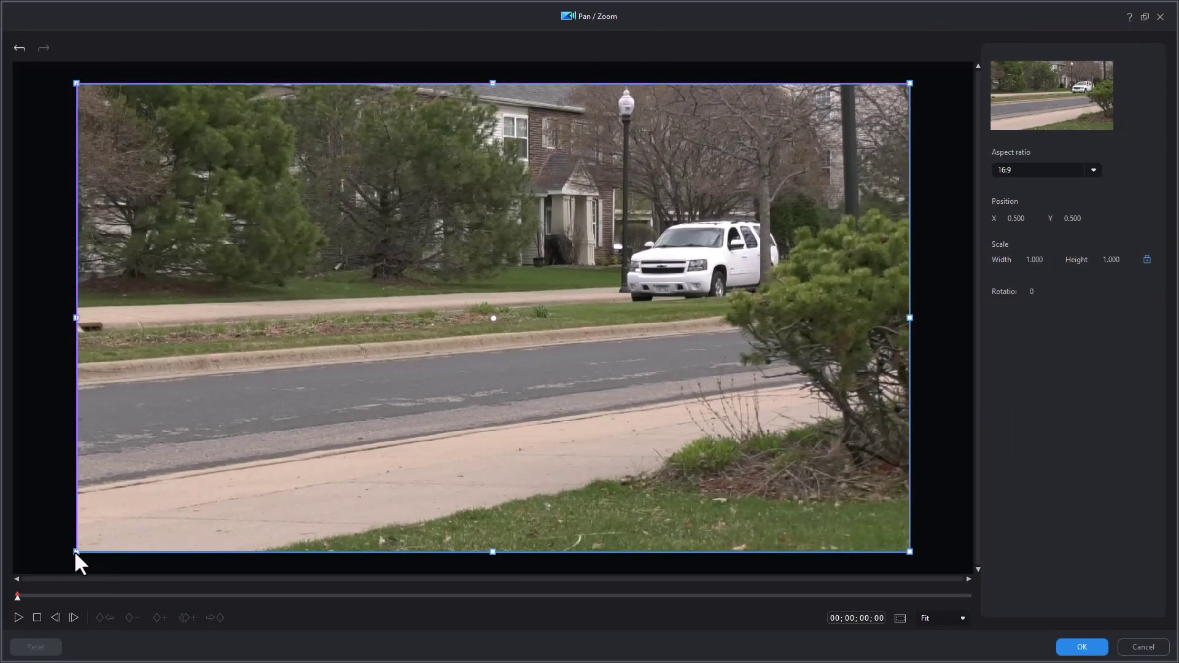
left_click_drag(78, 551, 237, 414)
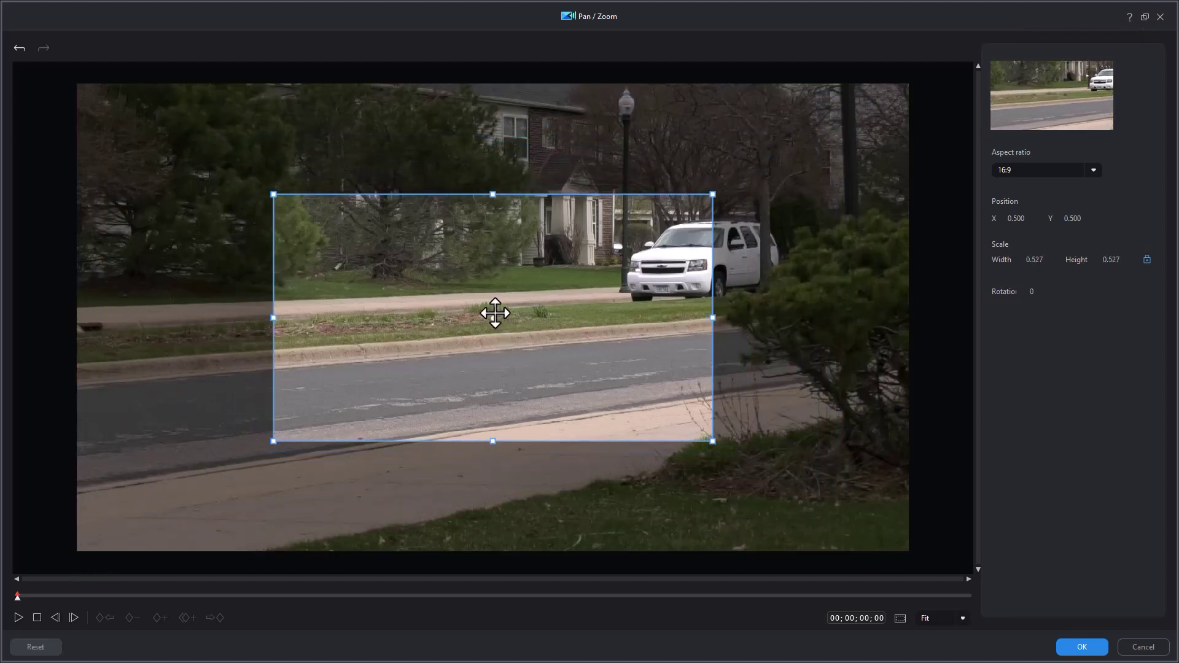
left_click_drag(495, 316, 571, 280)
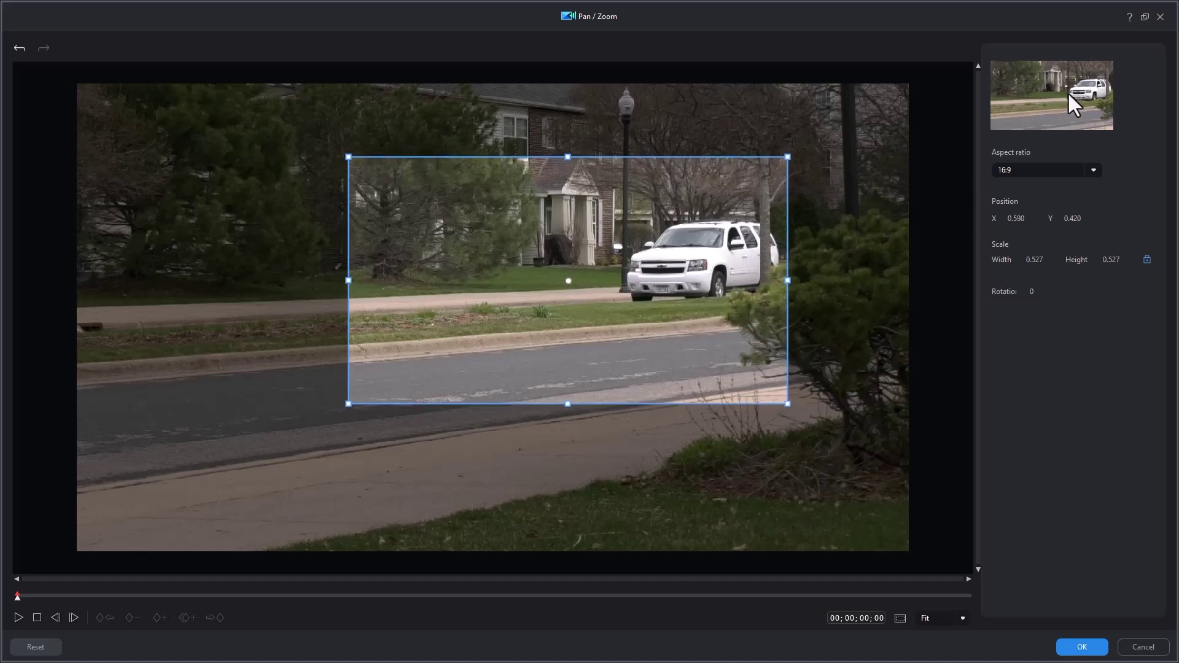
Step: Keyframe the crop to follow the SUV, at position 0.698, 0.372 on 00;00;01;11 and 0.737, 0.360 on 00;00;02;07
left_click(422, 595)
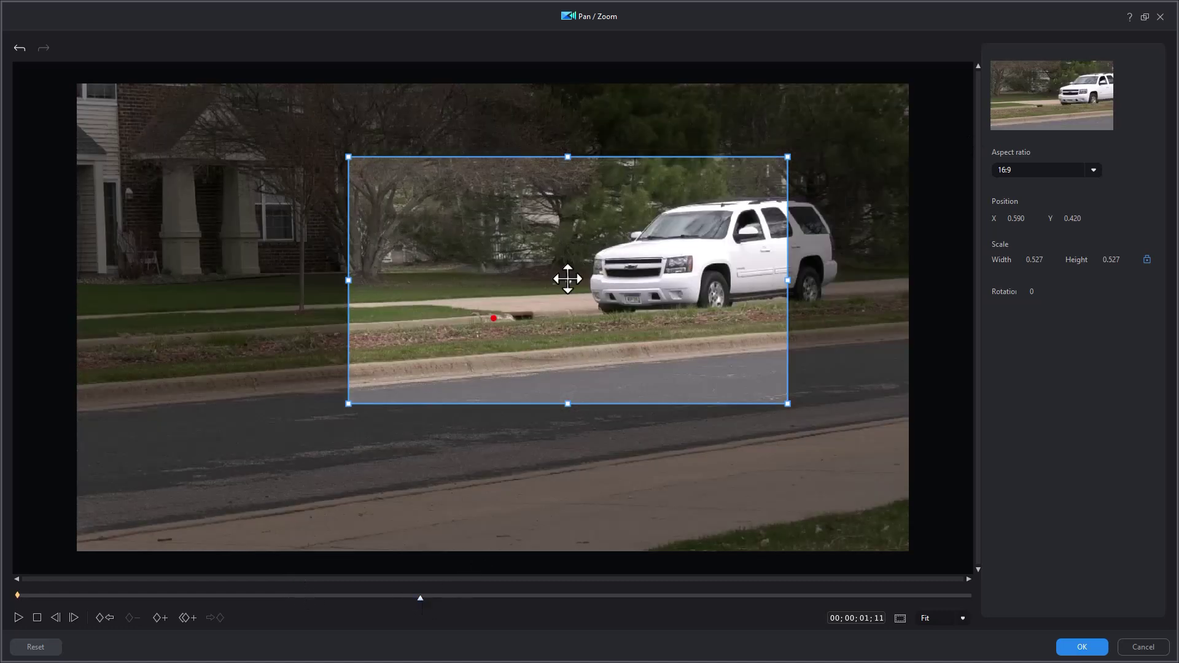
mouse_move(567, 279)
left_mouse_down()
mouse_move(656, 272)
mouse_move(657, 254)
left_mouse_up()
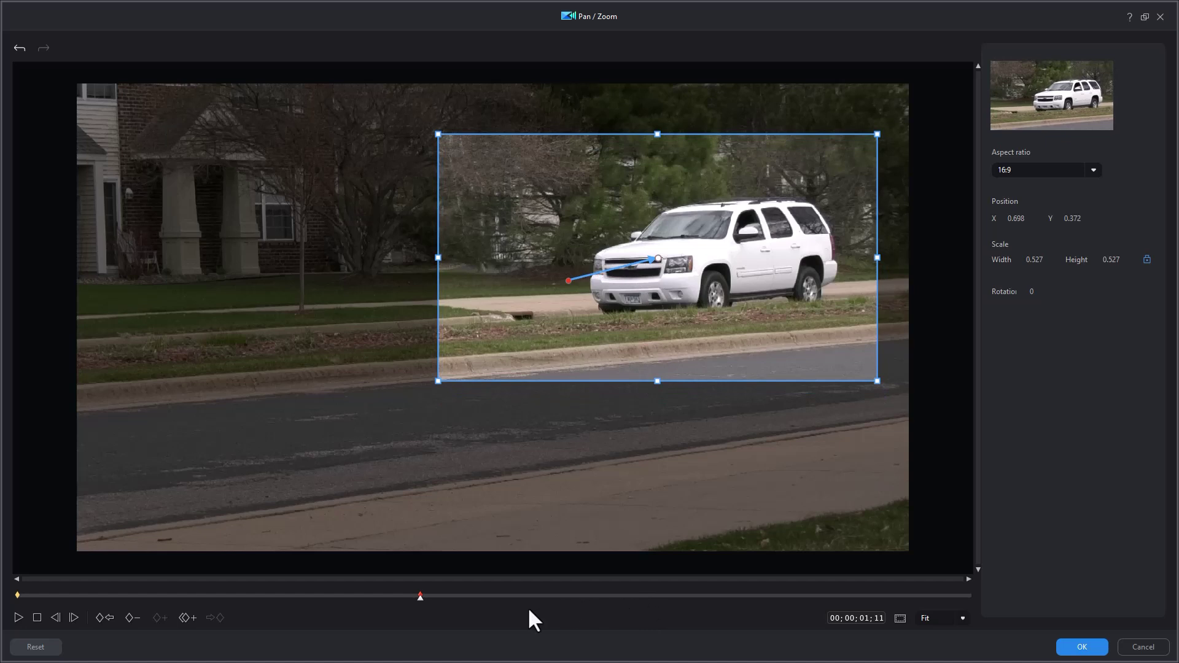
left_click(673, 596)
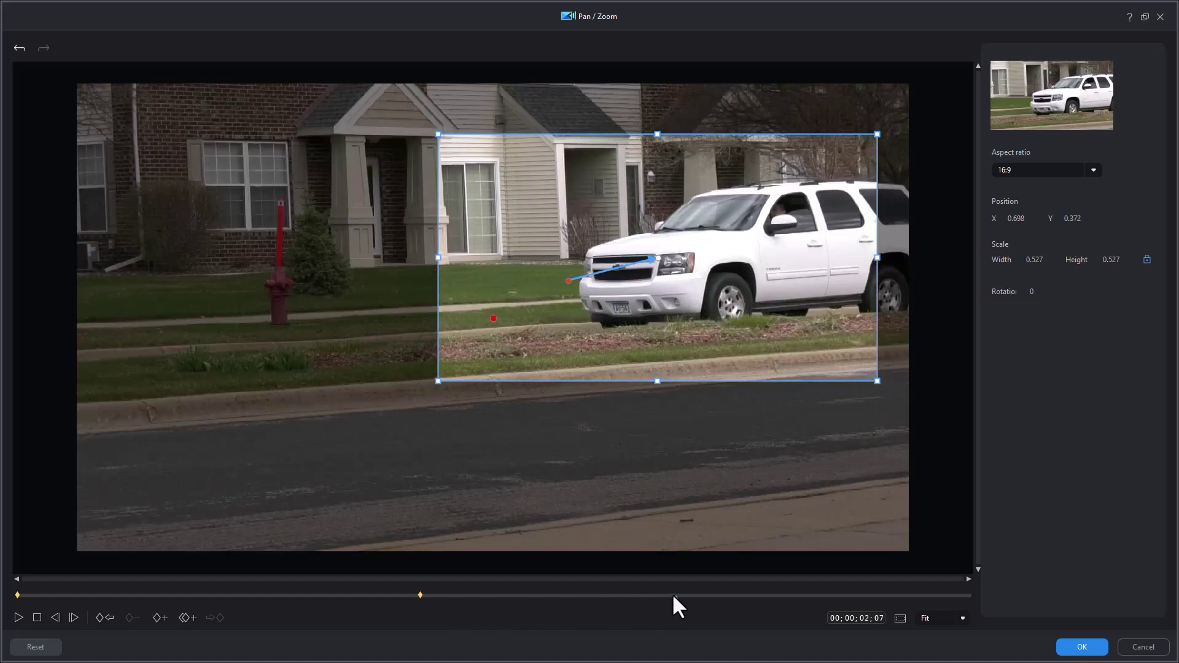
left_click_drag(656, 258, 685, 253)
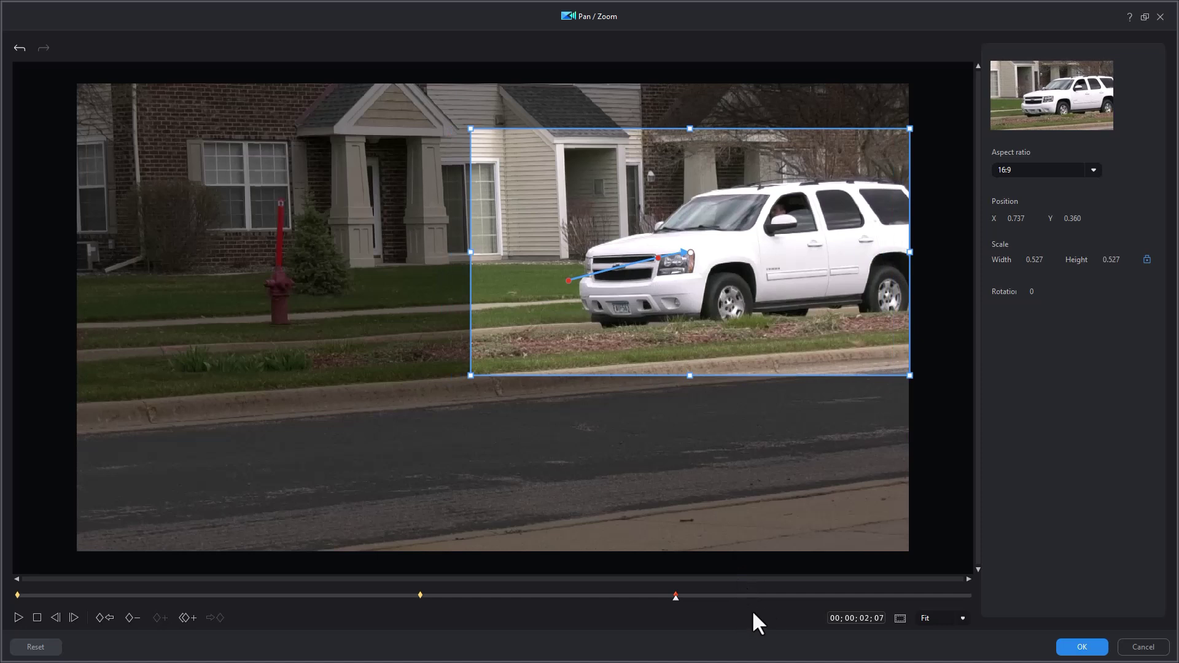
Step: Add a keyframe holding the crop at 00;00;02;17, and at 00;00;02;28 set it to scale 0.632 at position 0.684, 0.357
left_click(775, 596)
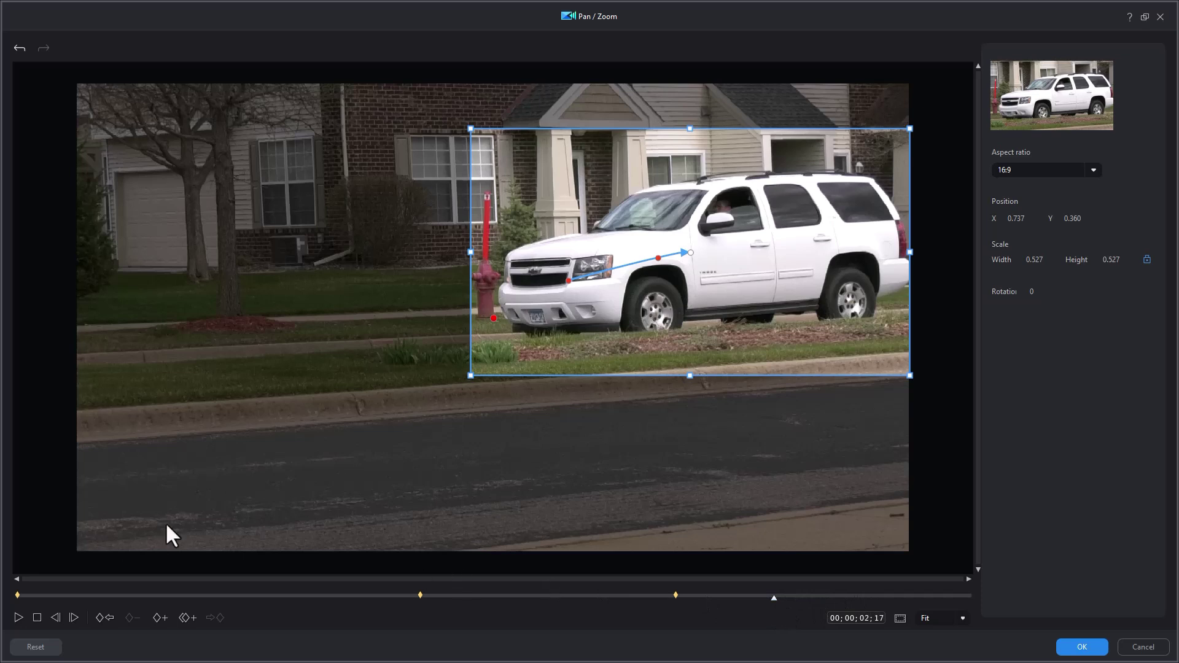
left_click(160, 617)
left_click(879, 594)
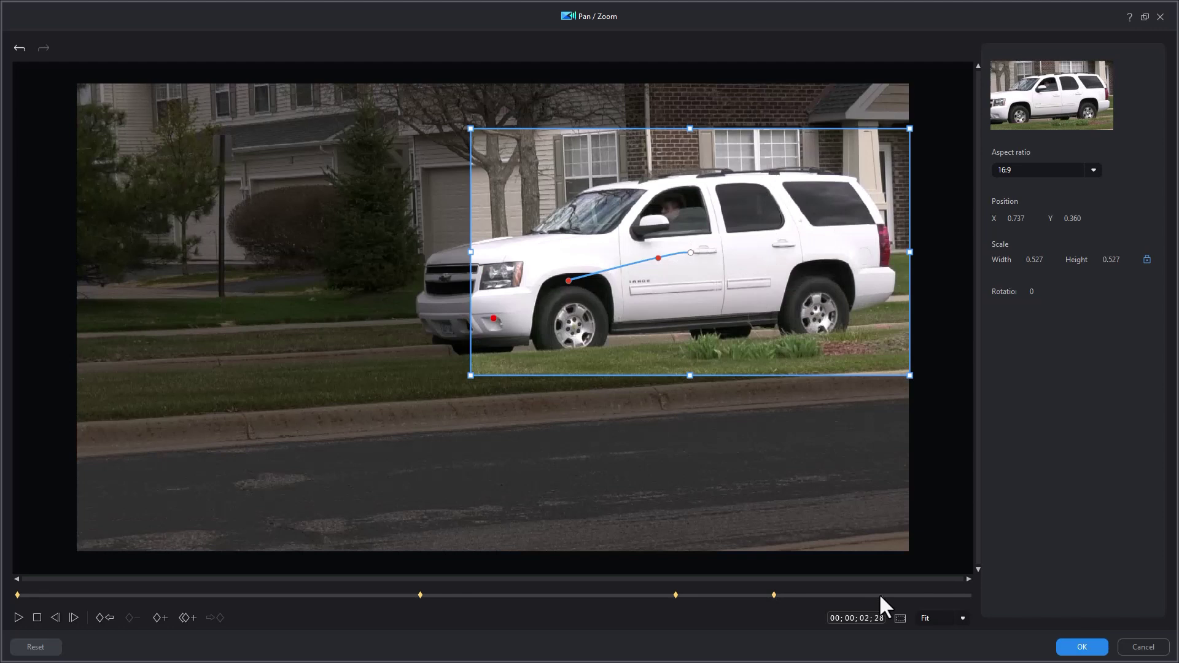
mouse_move(690, 251)
left_mouse_down()
mouse_move(658, 250)
mouse_move(678, 250)
left_mouse_up()
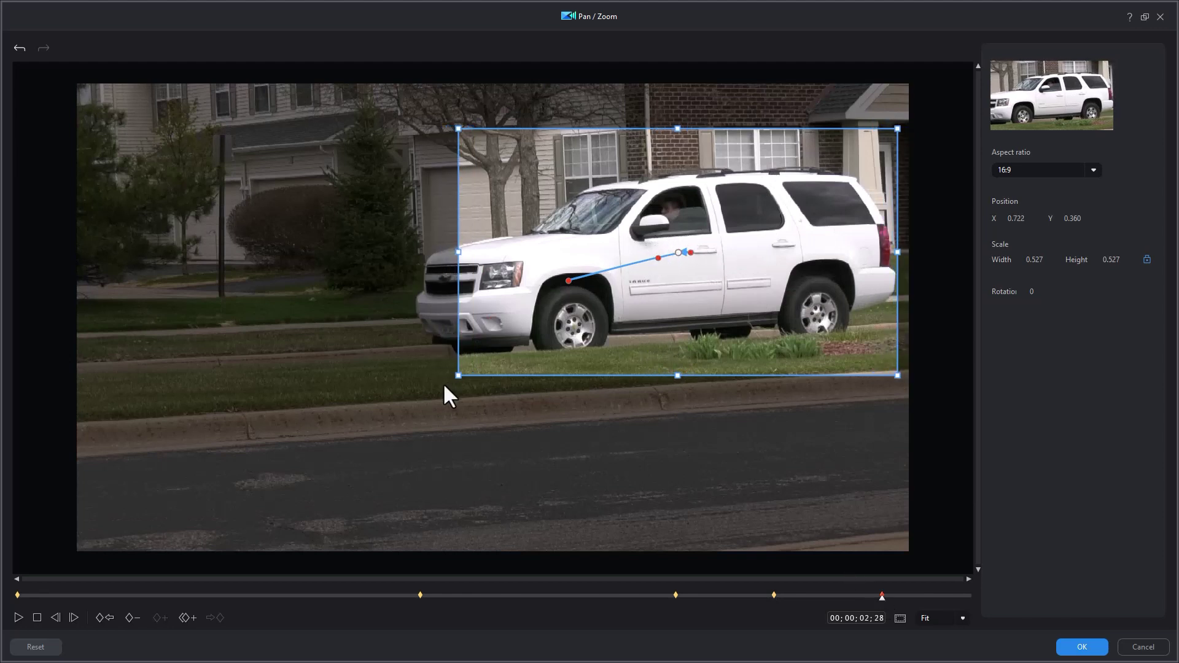
left_click_drag(458, 375, 410, 384)
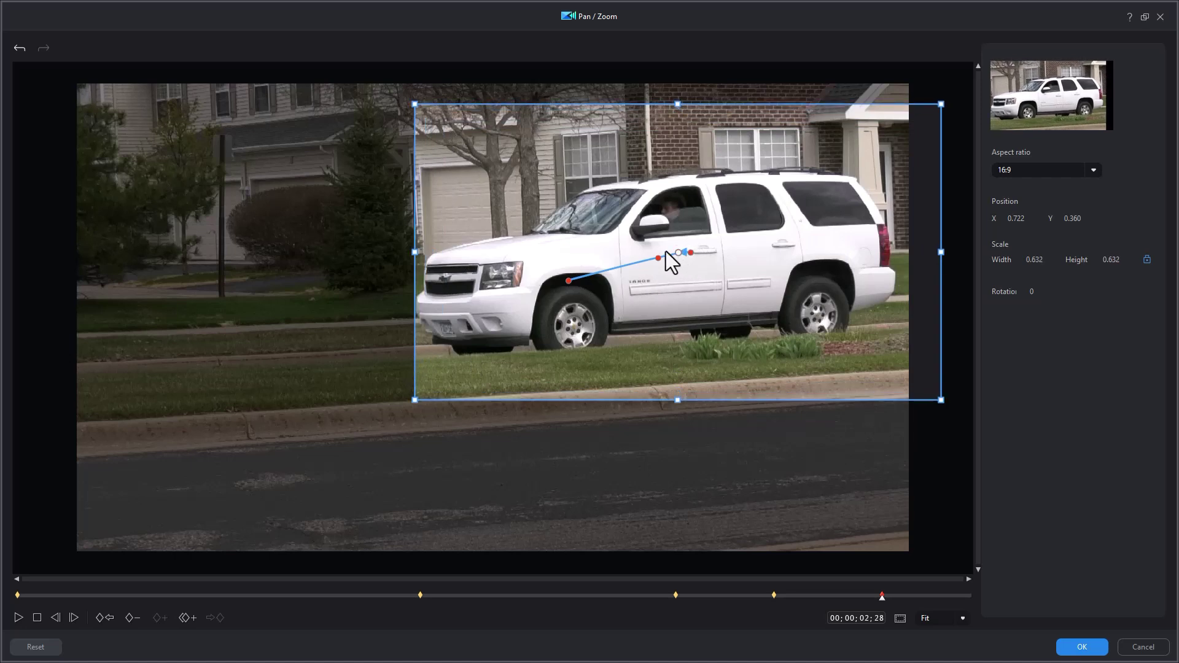
left_click_drag(677, 252, 641, 253)
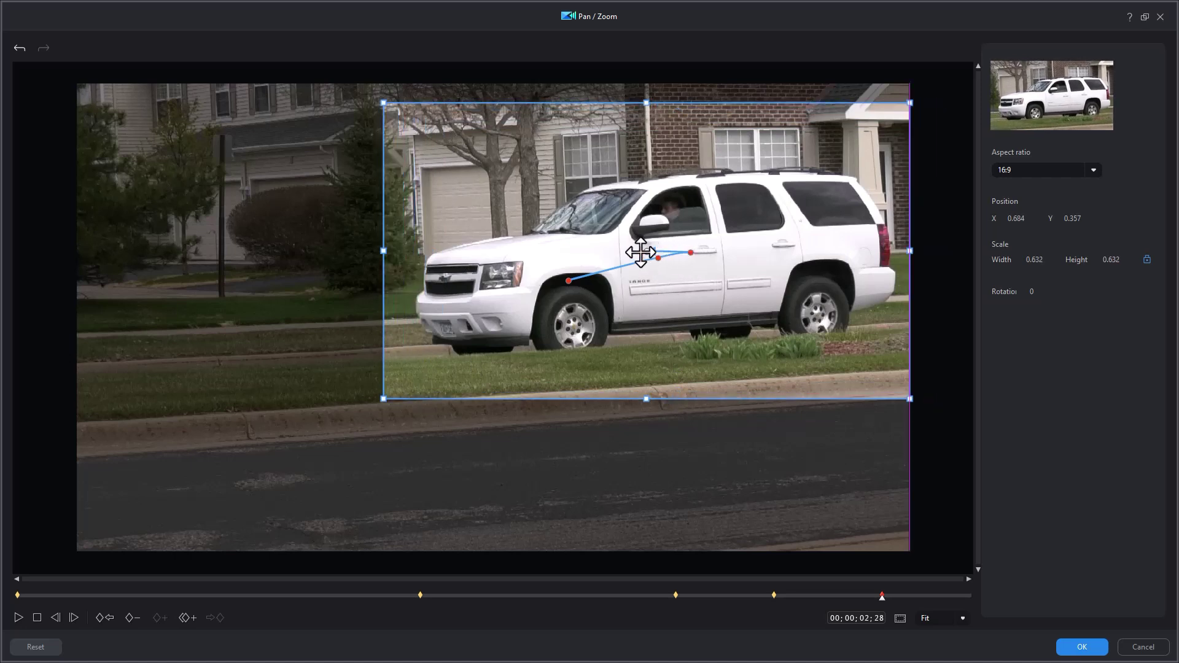
Step: Move the crop to 0.601, 0.366 at 00;00;03;02, and to 0.476, 0.375 with scale 0.677 at 00;00;03;05
left_click(919, 595)
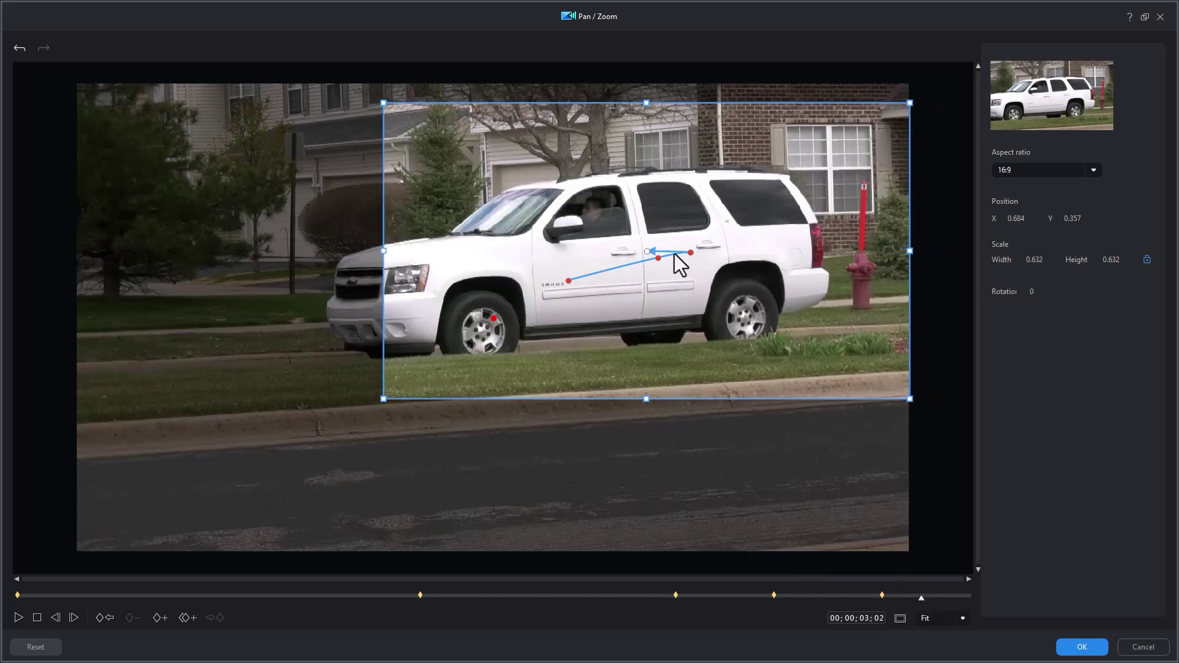
left_click_drag(643, 252, 575, 255)
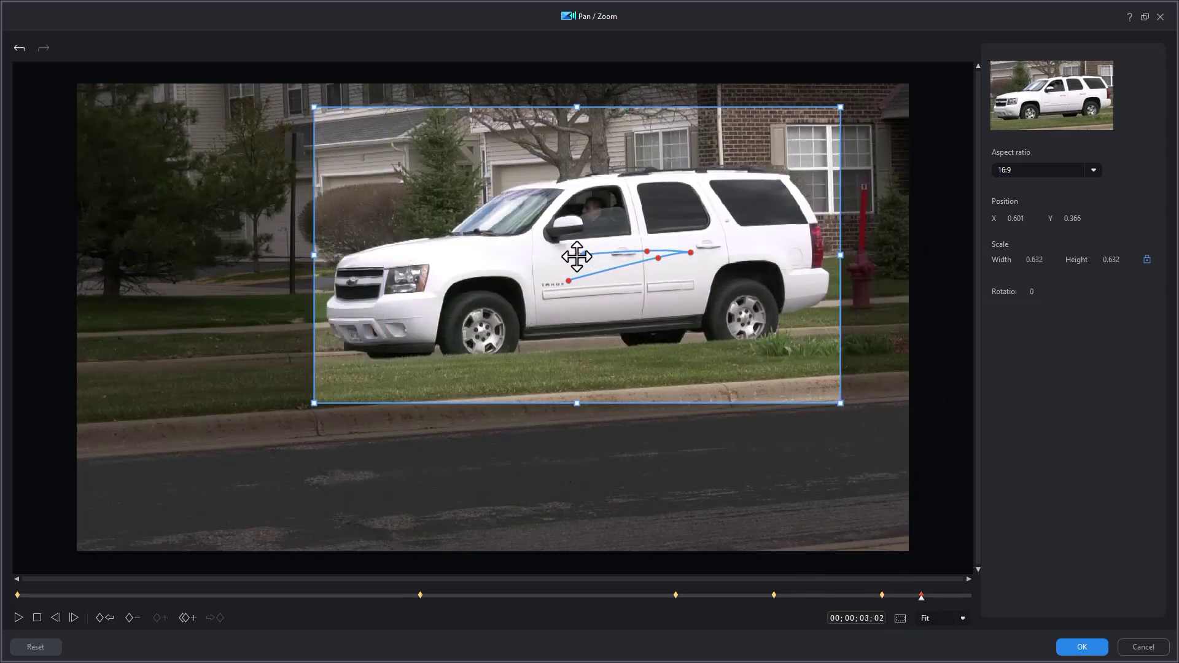
left_click(952, 595)
left_click_drag(574, 256, 482, 258)
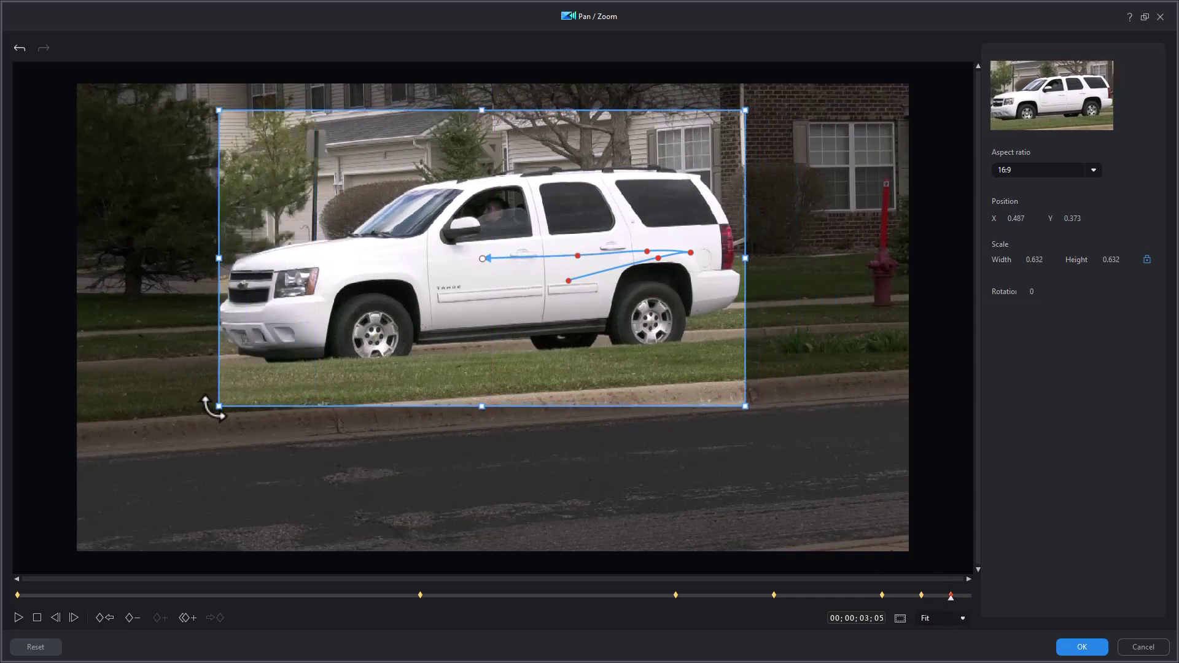
left_click_drag(216, 403, 200, 417)
left_click_drag(481, 261, 472, 259)
Step: Move the crop to position 0.431, 0.375 at the clip's end, 00;00;03;07, and preview the animated pan from the start
left_click(970, 596)
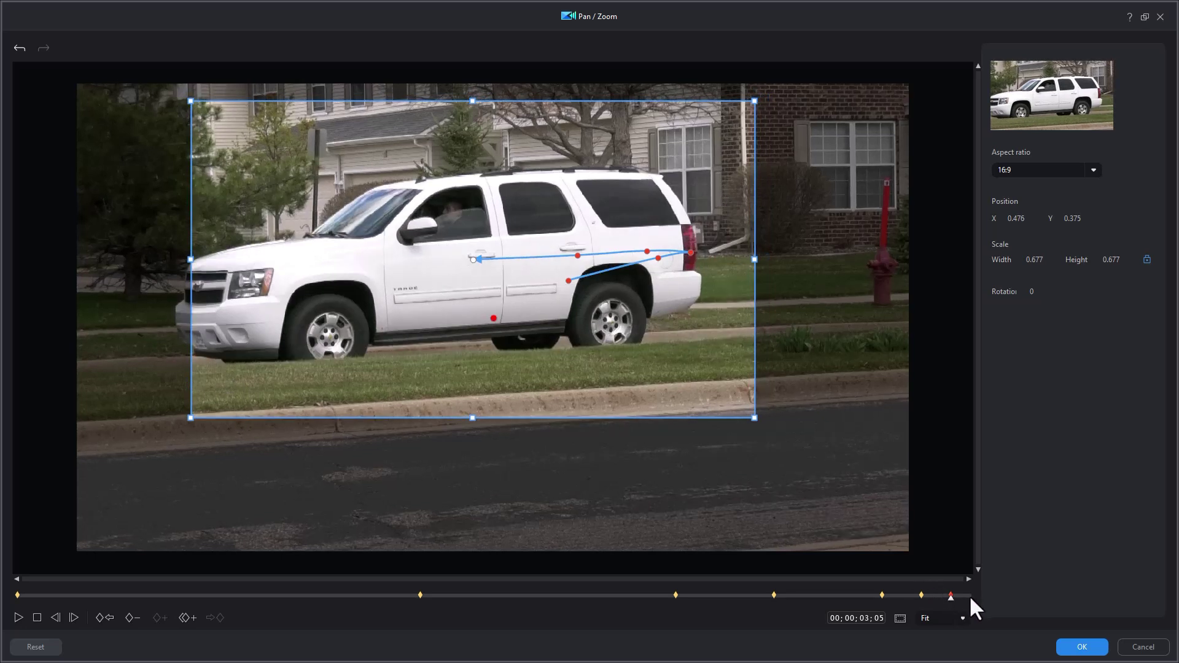
left_click_drag(472, 260, 439, 269)
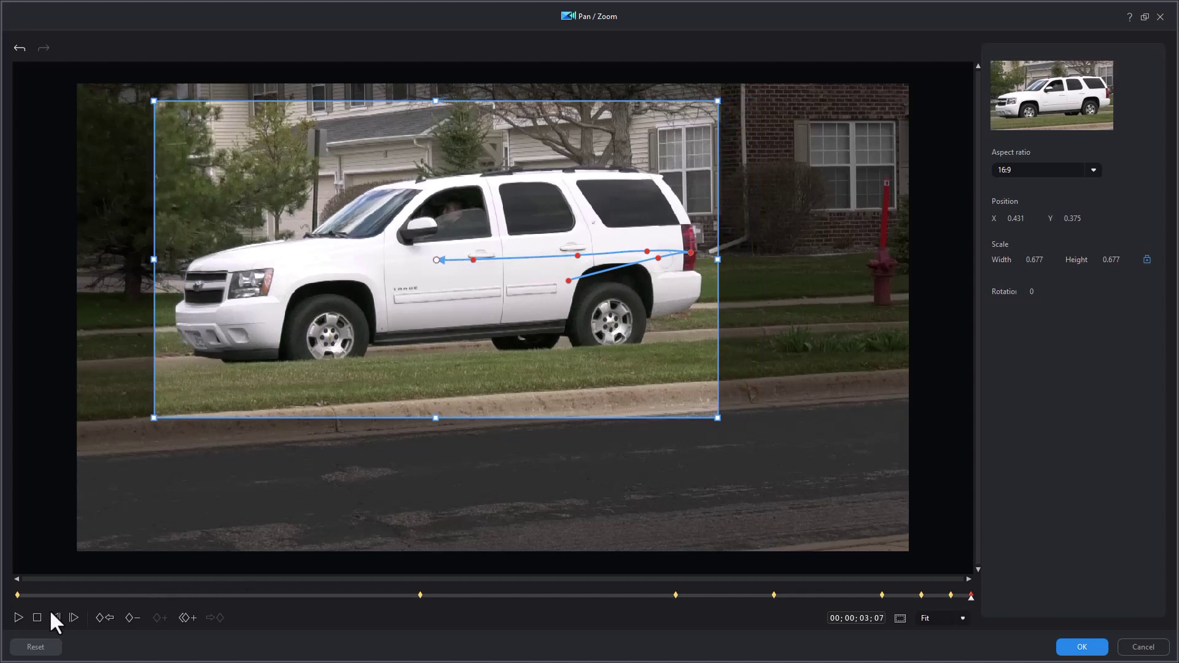
left_click(18, 616)
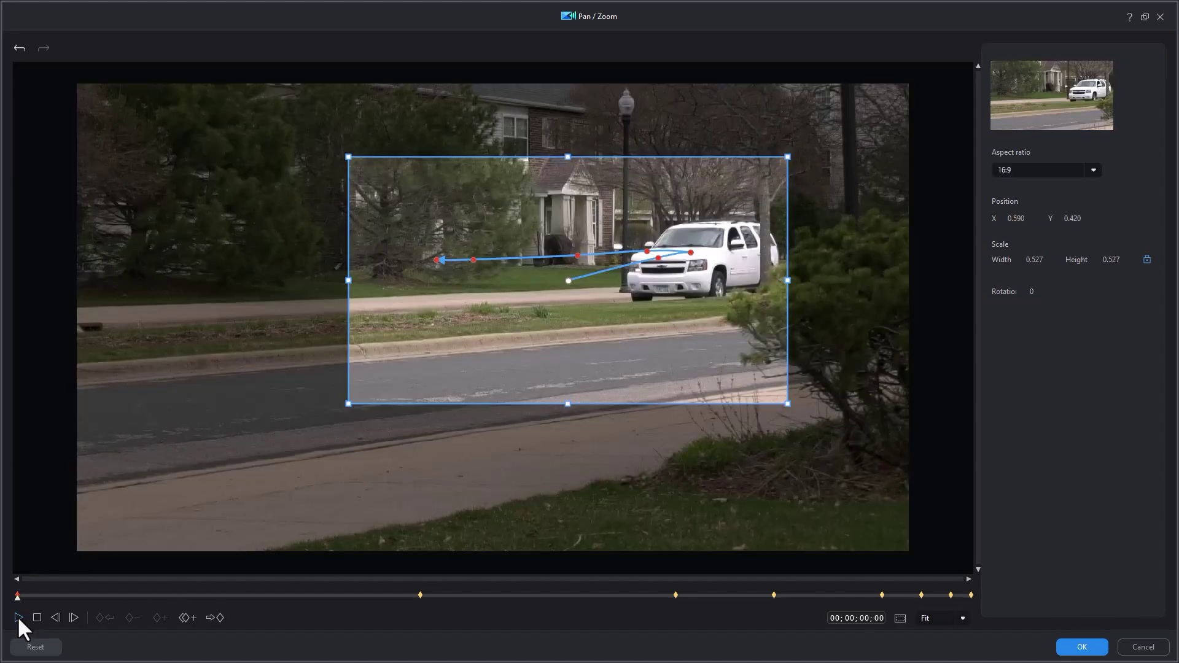
left_click(17, 616)
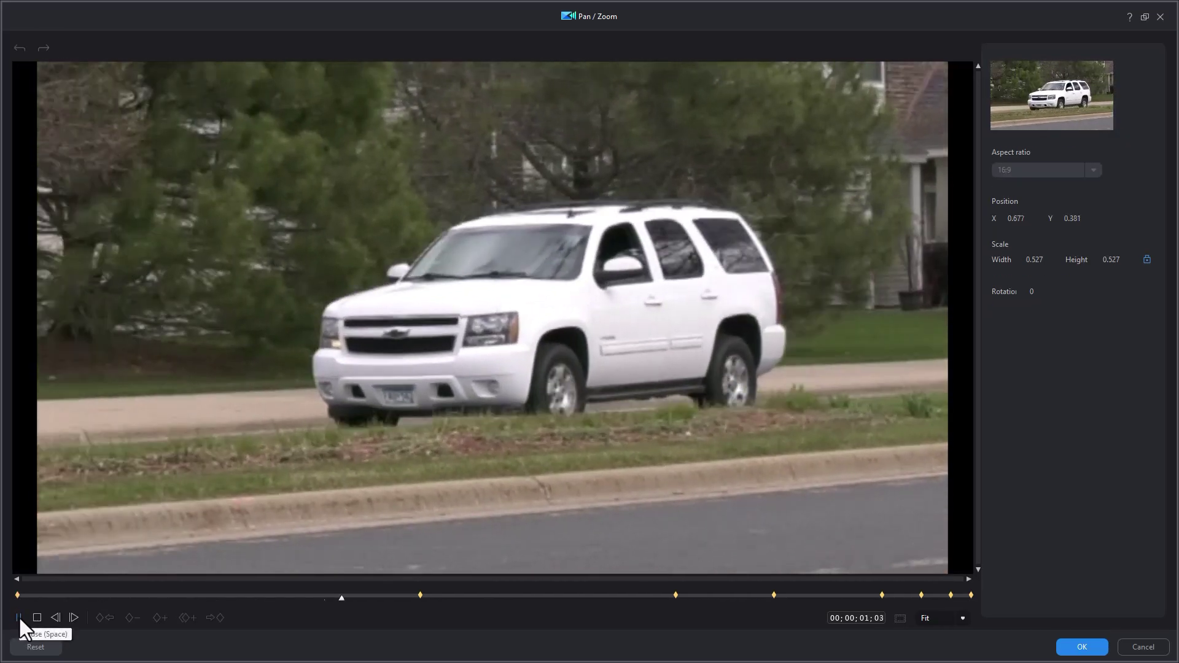
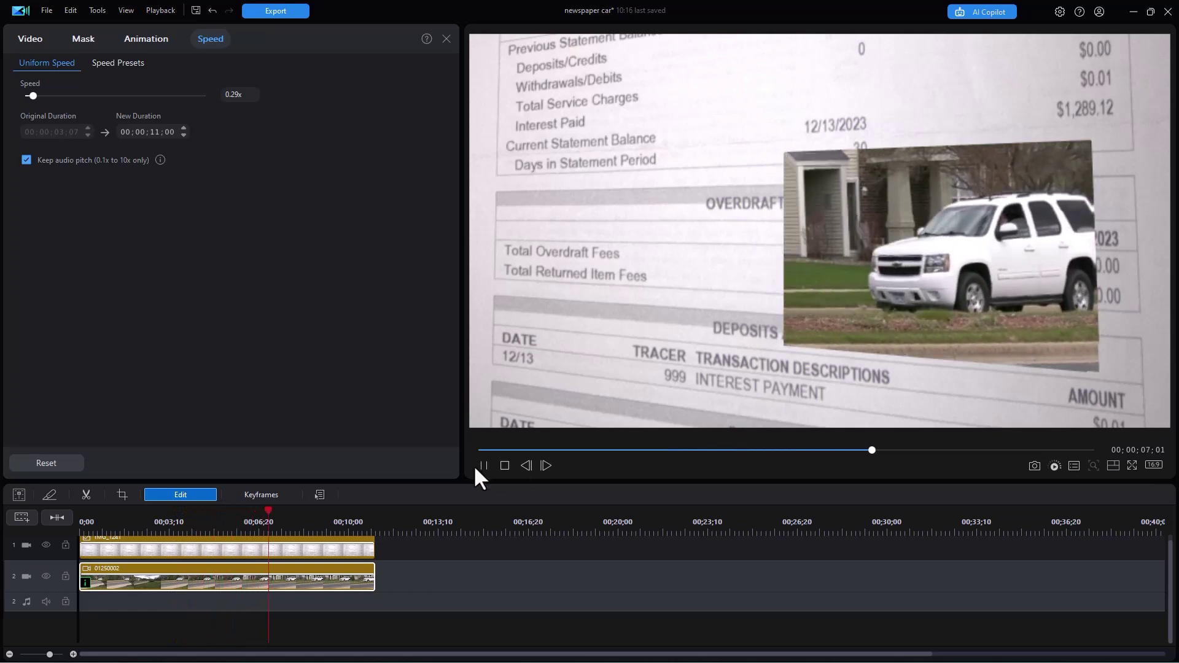
Step: Stop the preview and select a timeline range covering both clips from the project start to their end
left_click(476, 467)
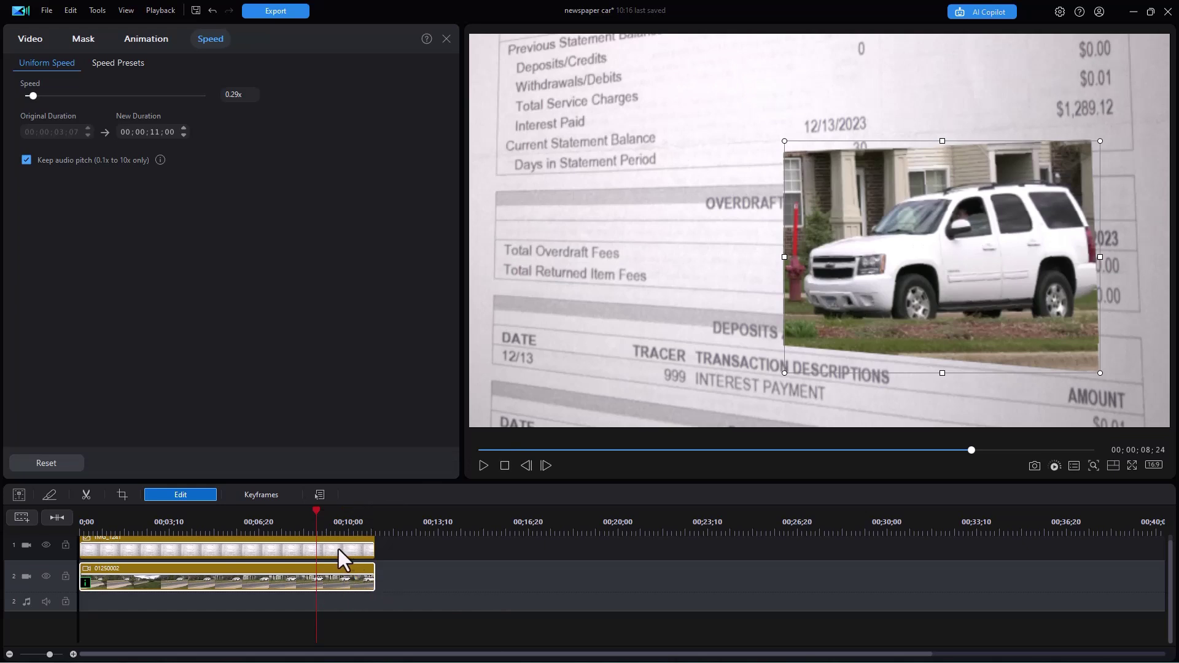
left_click(286, 520)
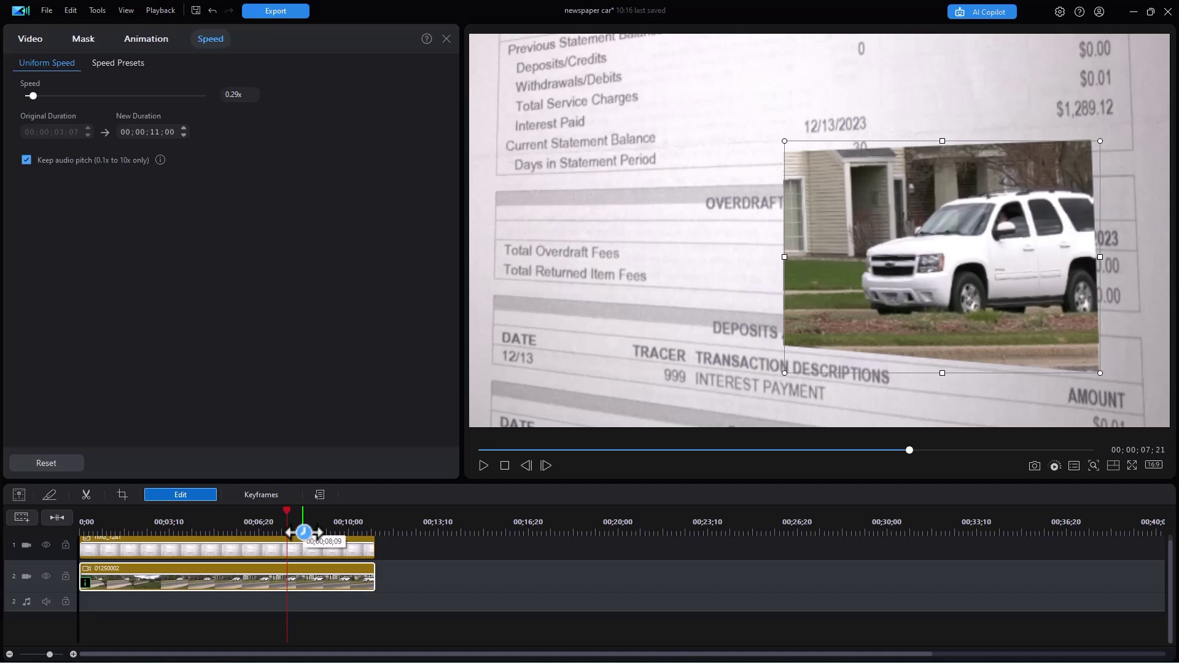
left_click(304, 532)
left_click_drag(346, 530, 373, 529)
left_click(220, 519)
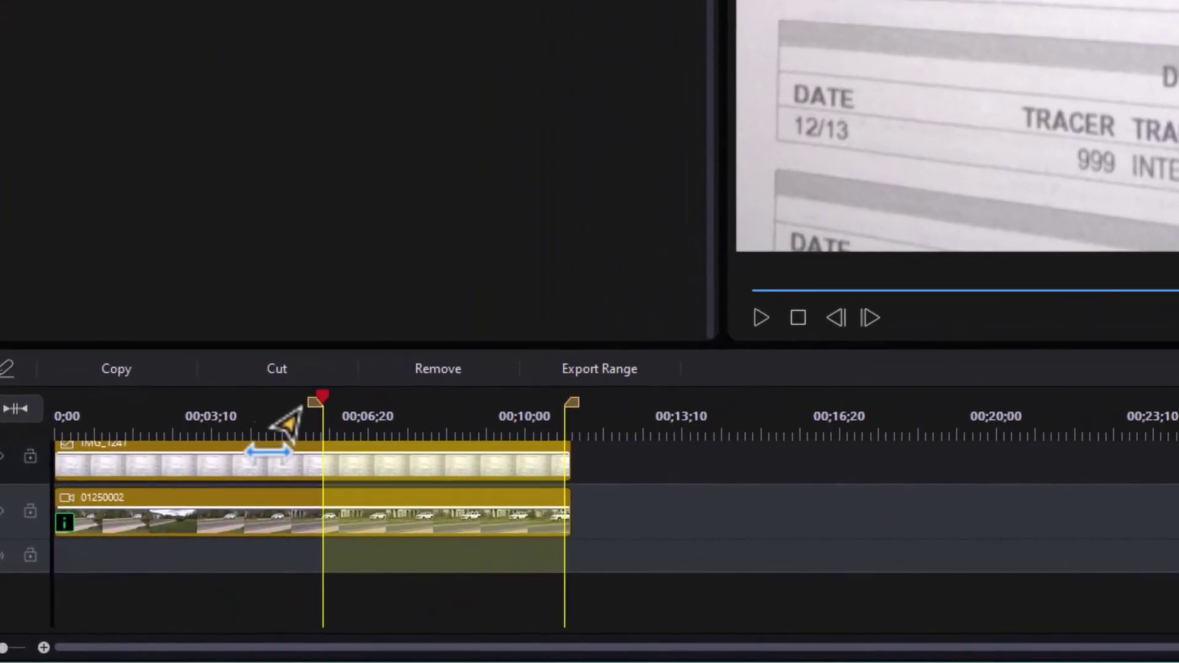
left_click_drag(301, 408, 55, 408)
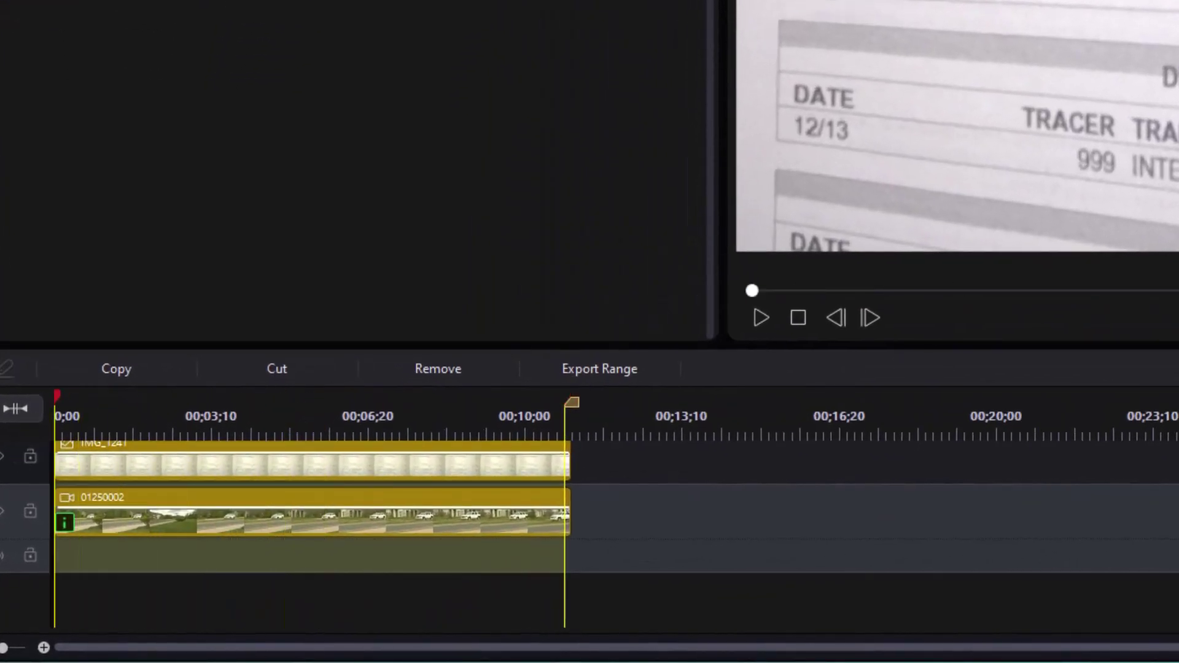
Step: Export the selected timeline range as an MP4 video named "car on paper"
left_click(601, 376)
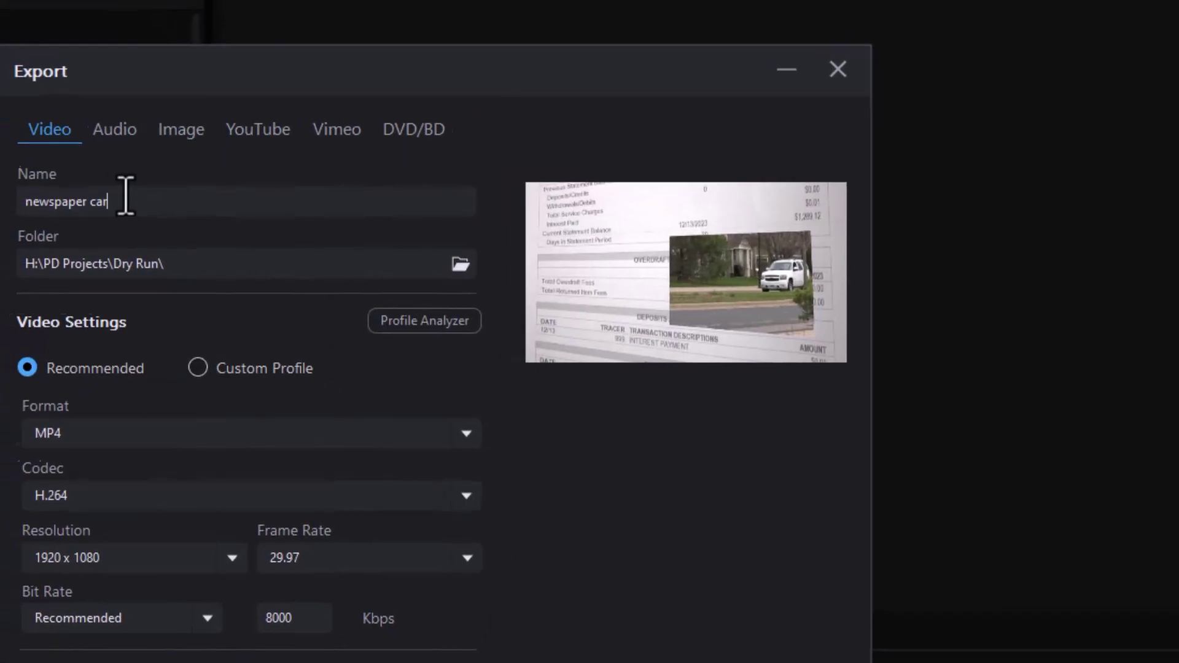
triple_click(118, 193)
type("car on paper")
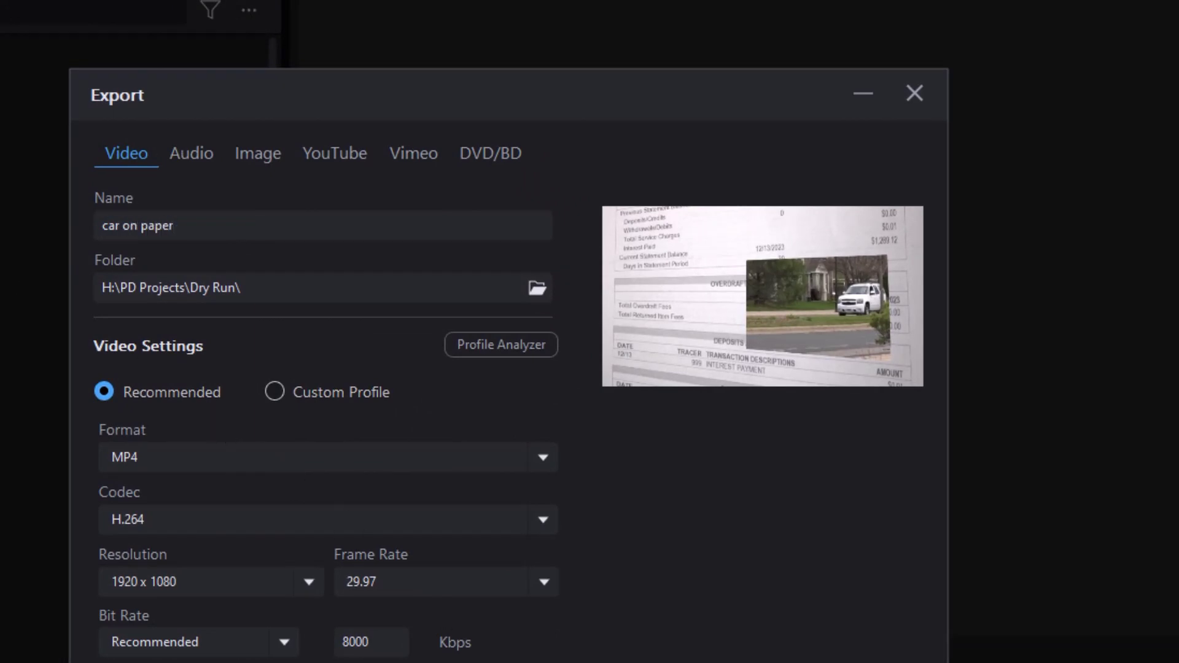
key("Return")
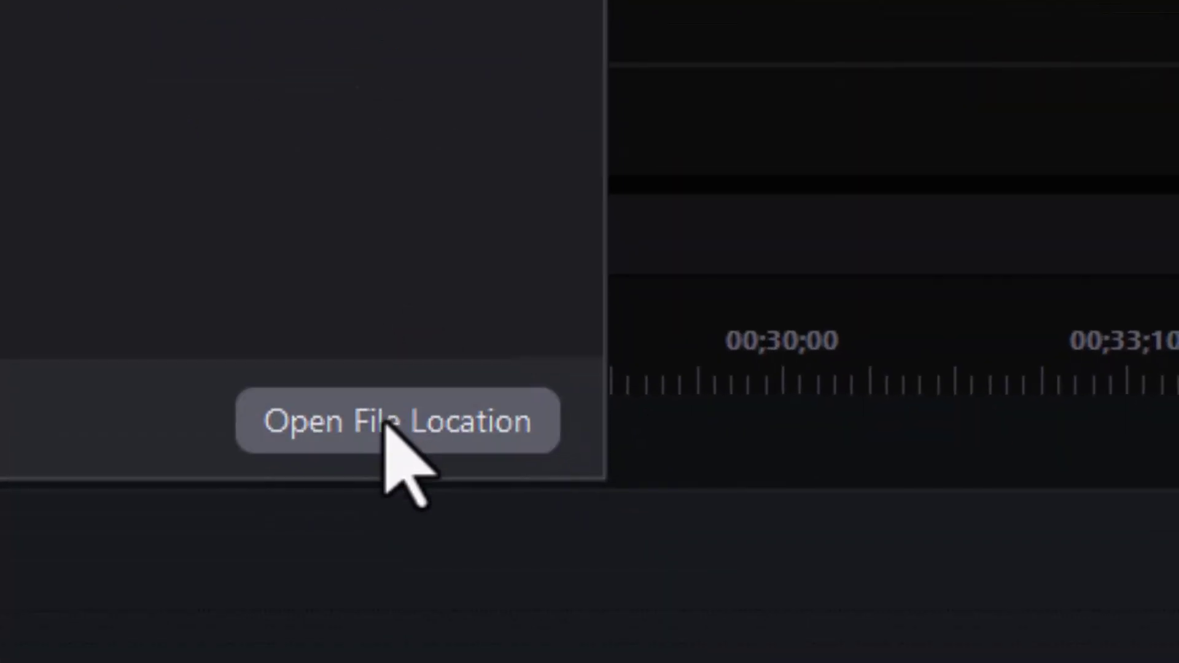
Step: Open the exported file's location, import car on paper.mp4 into the media library and place it on track 1 beyond the existing clips
left_click(386, 423)
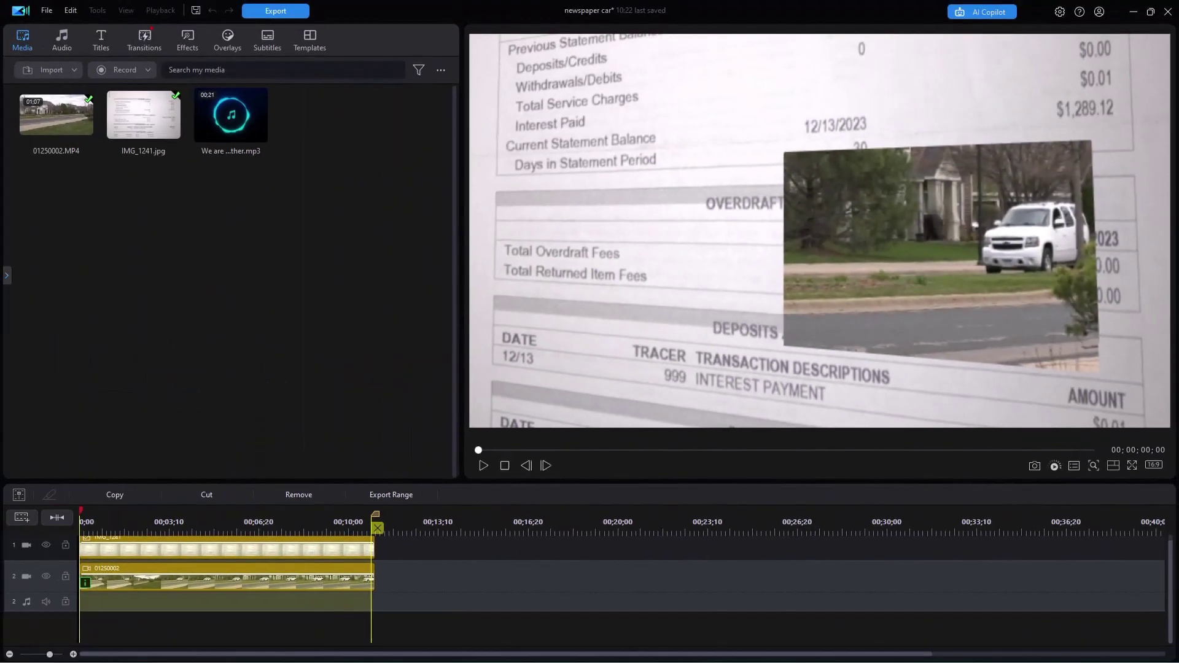
left_click_drag(1173, 12, 903, 179)
left_click_drag(1008, 482, 283, 244)
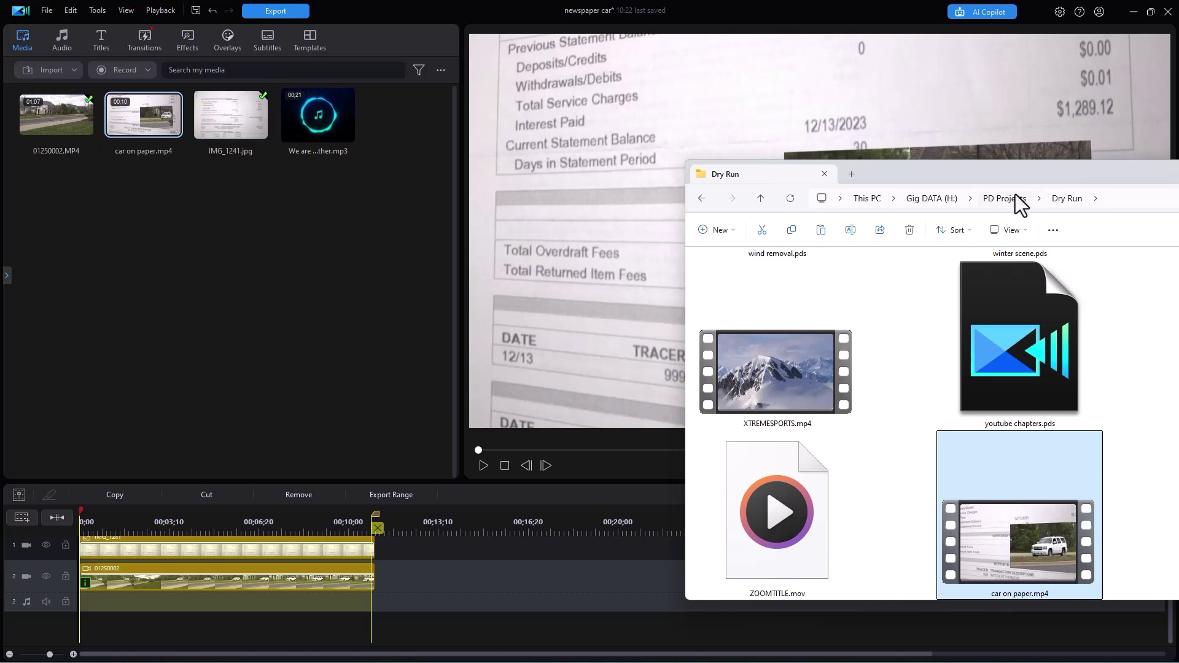
left_click(441, 246)
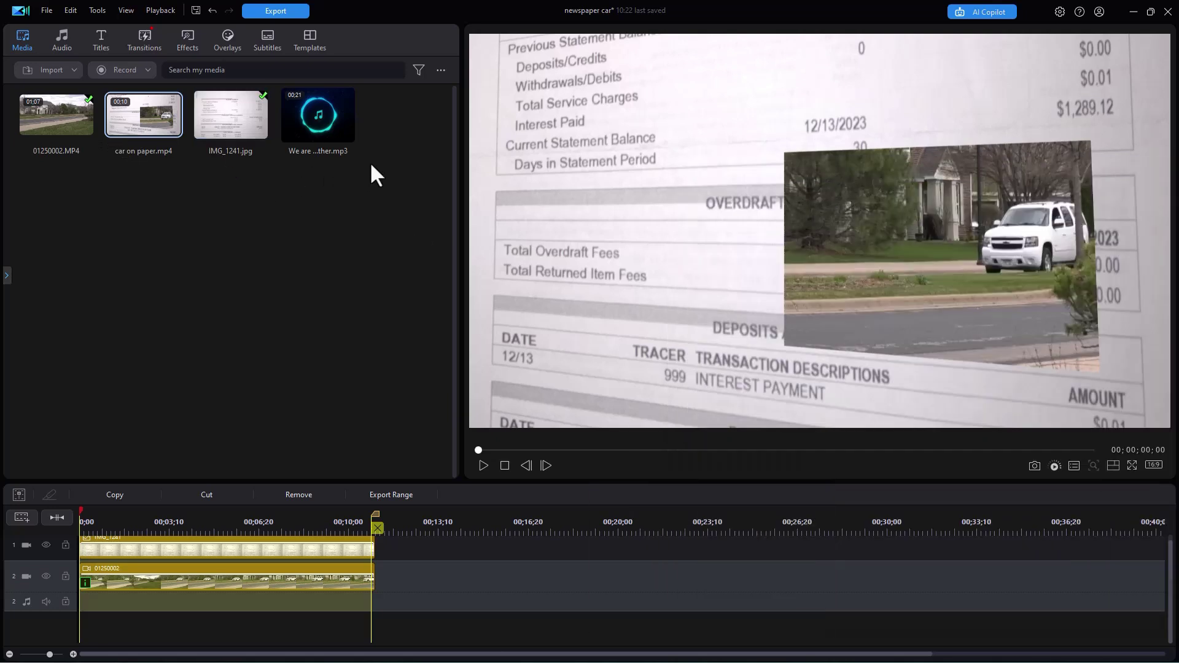
left_click_drag(163, 127, 499, 560)
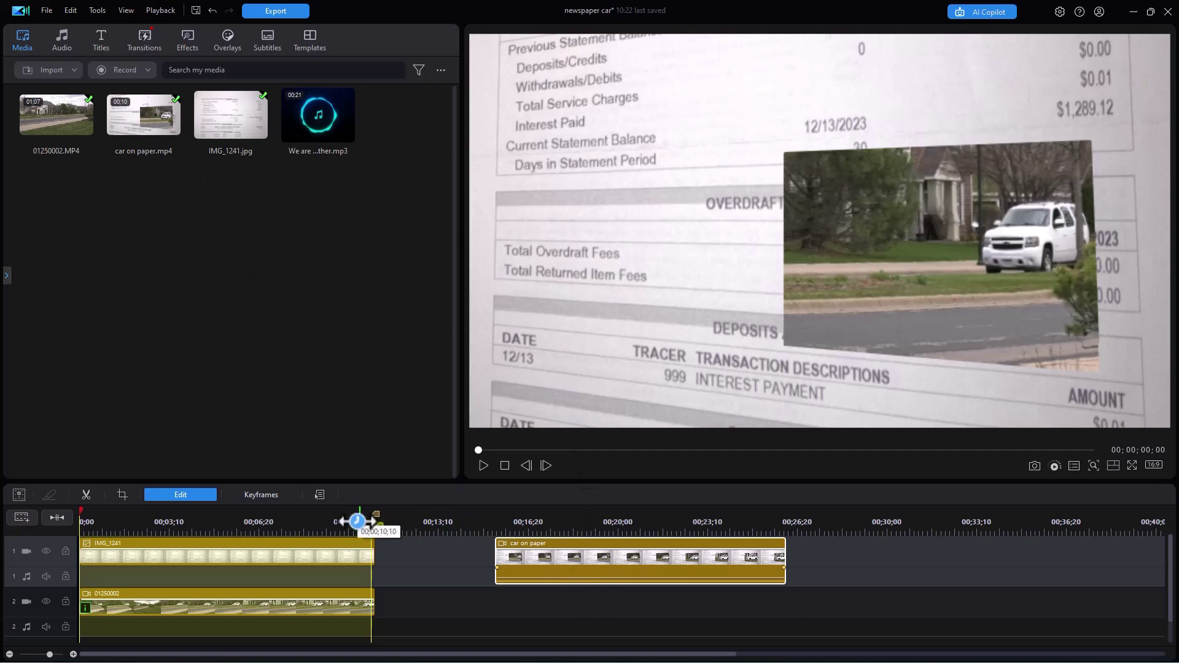
Step: In Pan / Zoom for the car on paper clip, pan a crop of about 0.88 scale from the frame's upper-left area toward its lower-right by 00;00;10;23
left_click(182, 493)
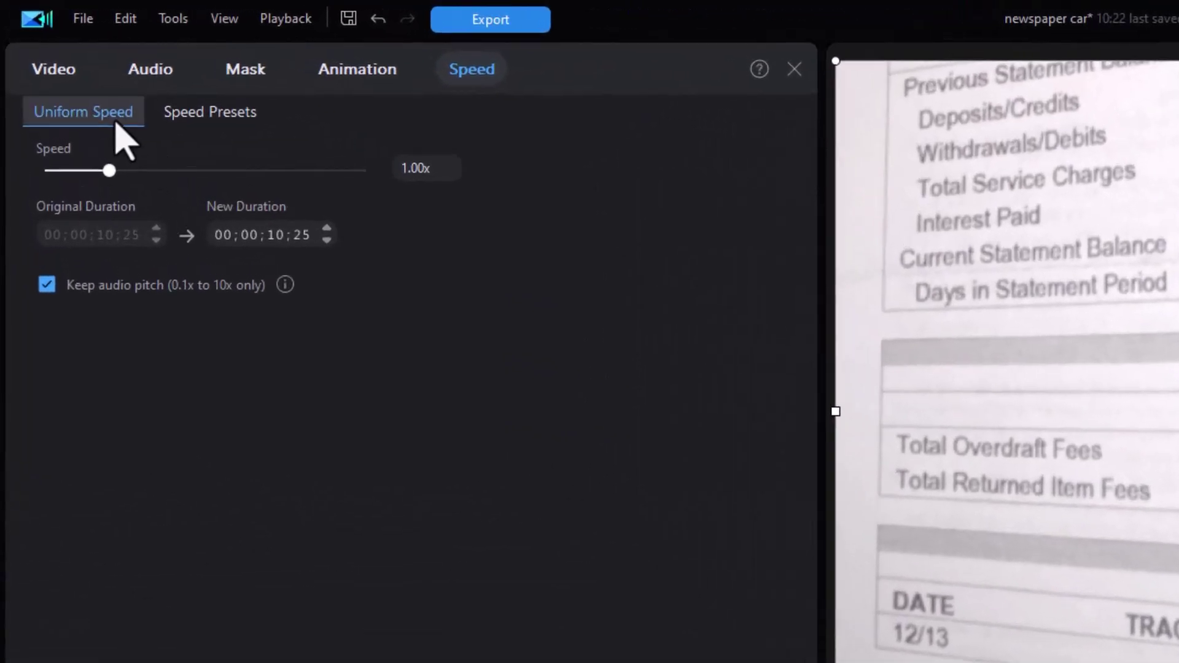
left_click(46, 72)
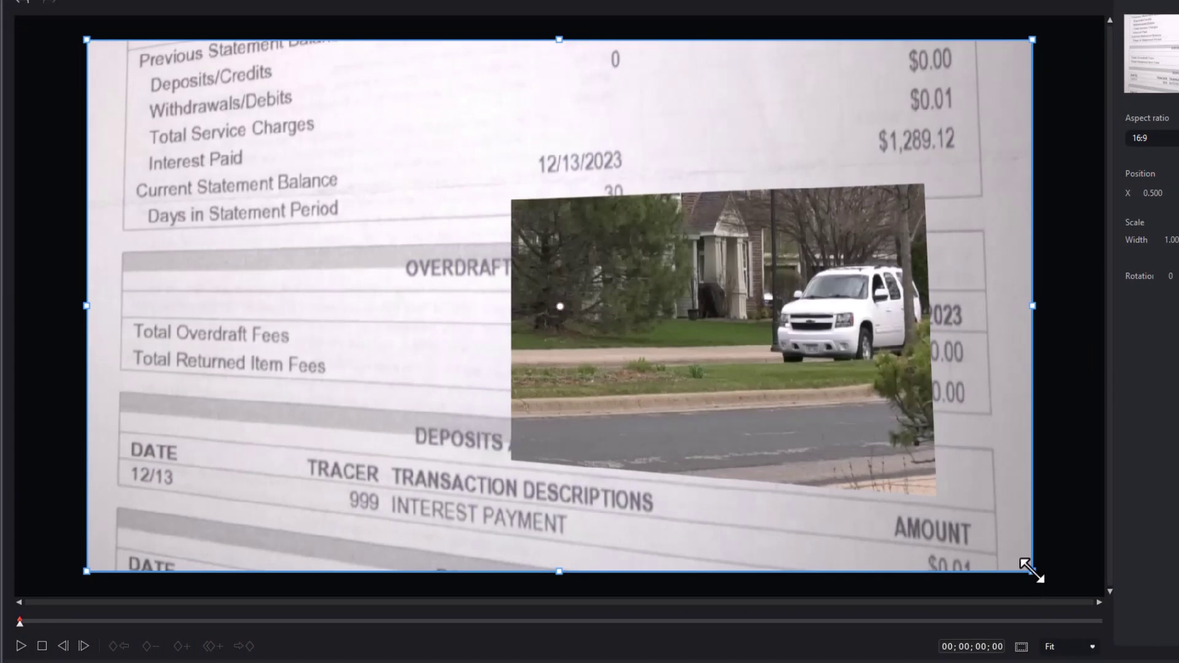
left_click_drag(1019, 560, 897, 524)
left_click_drag(559, 308, 434, 272)
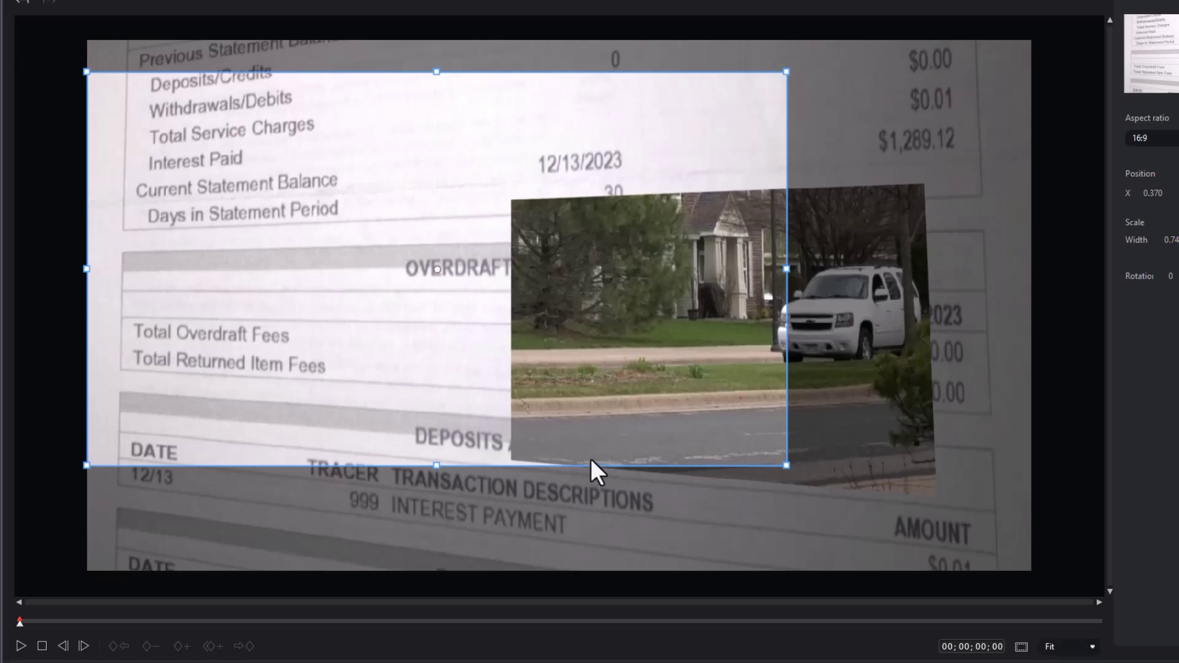
left_click_drag(786, 466, 823, 507)
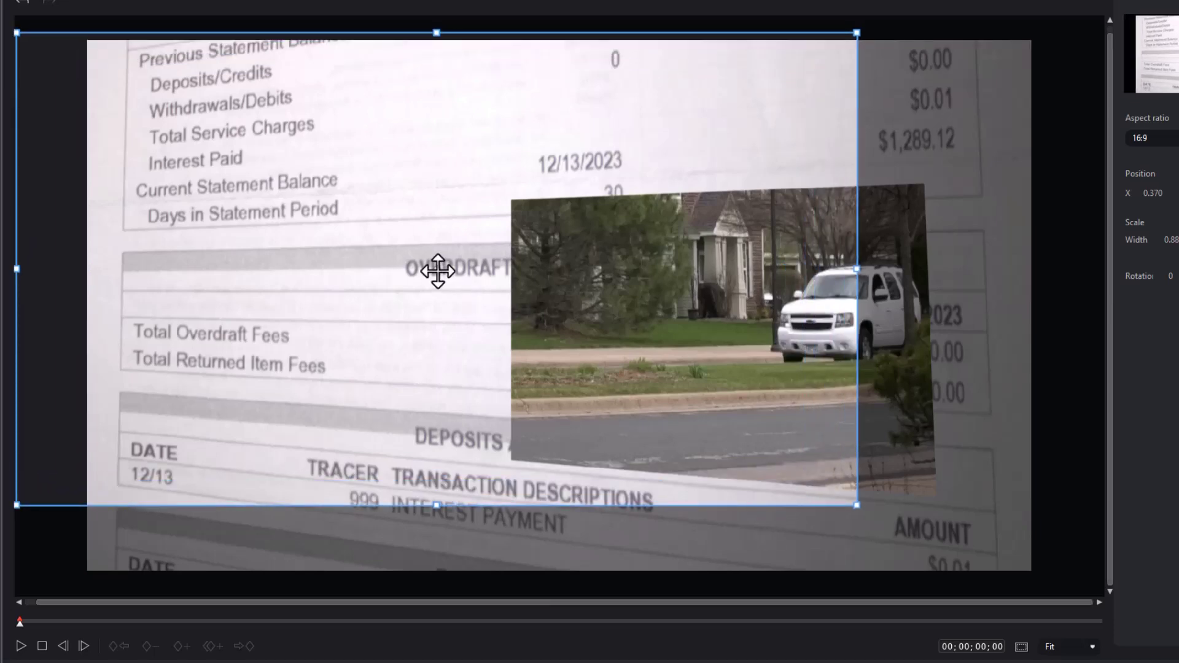
left_click_drag(437, 270, 516, 281)
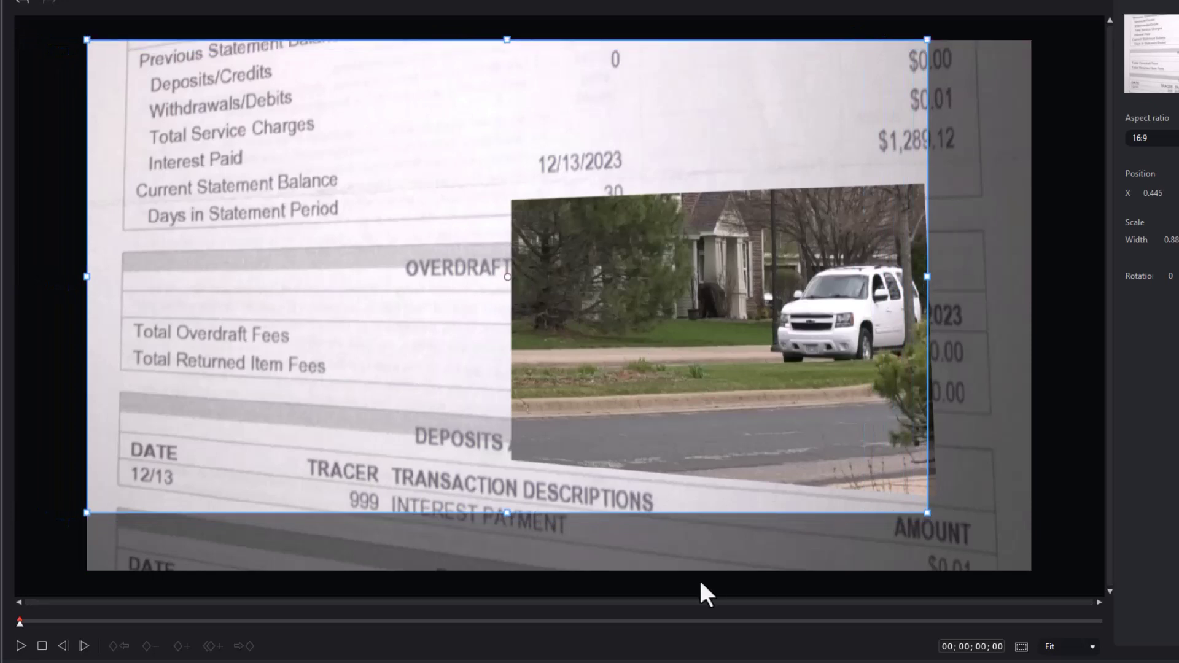
left_click(1095, 621)
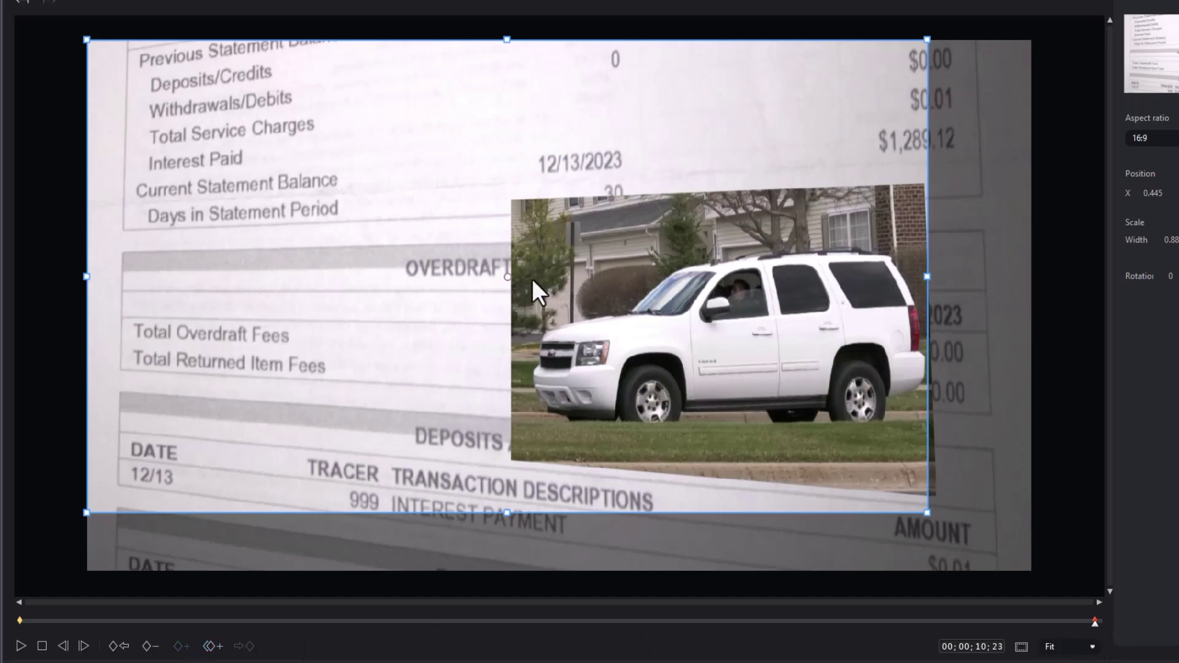
mouse_move(515, 278)
left_mouse_down()
mouse_move(608, 319)
mouse_move(637, 348)
left_mouse_up()
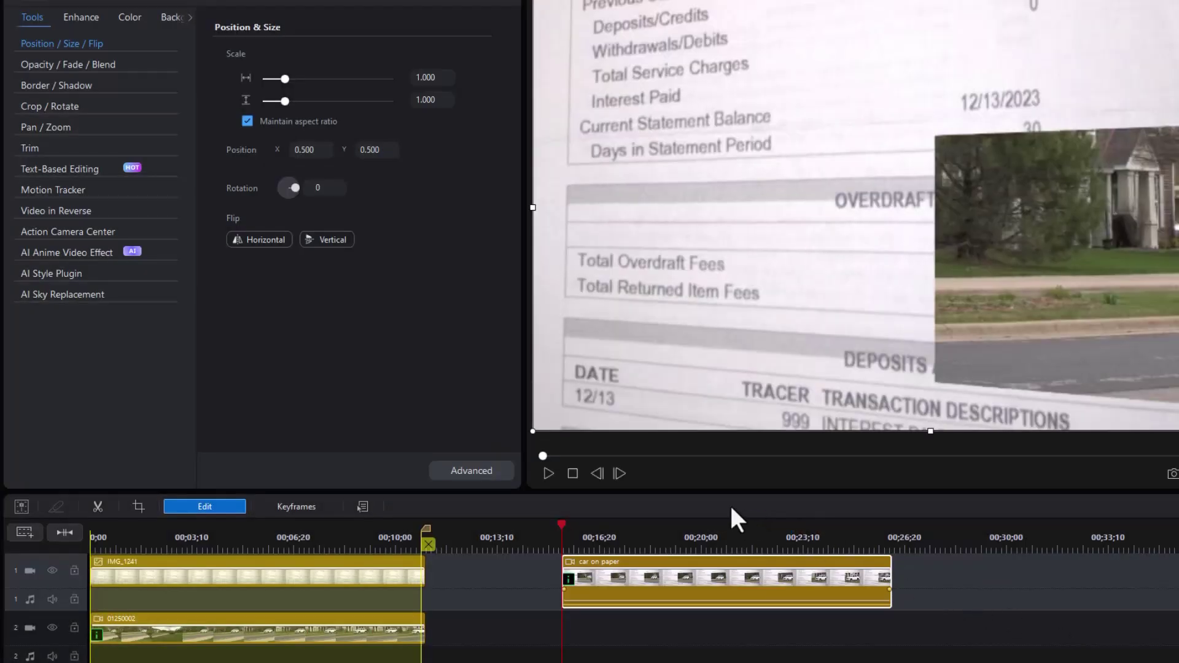
Step: Preview the car on paper clip's pan and zoom, stop playback and close the clip's editing settings
left_click(546, 471)
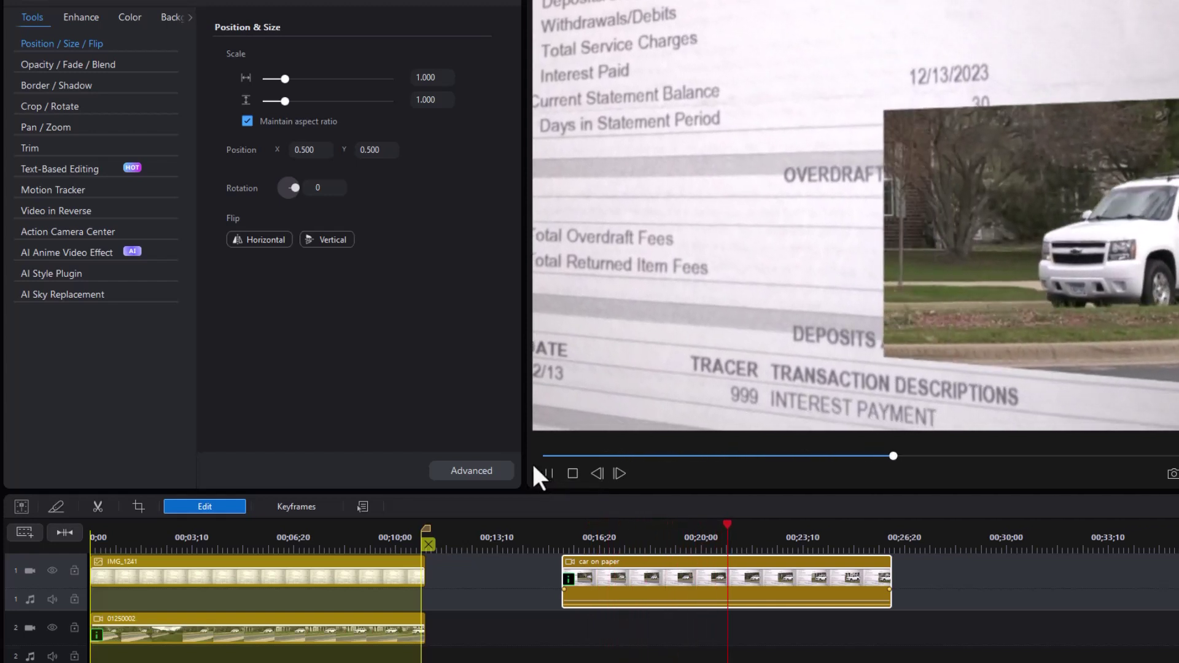
left_click(547, 472)
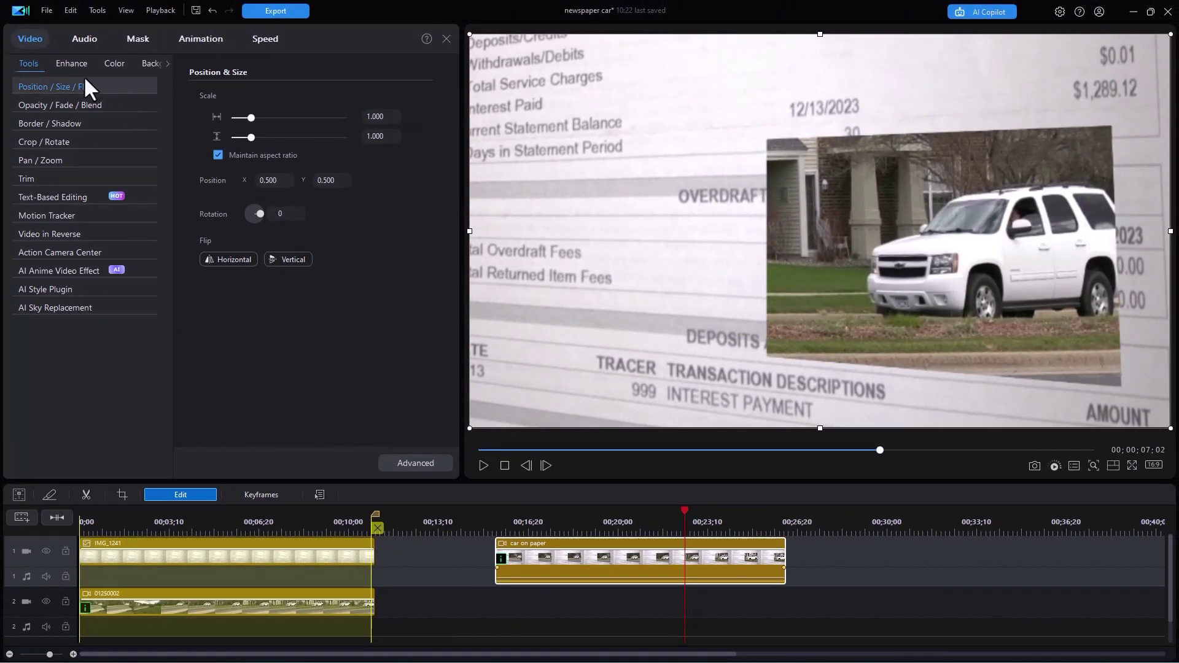
left_click(446, 38)
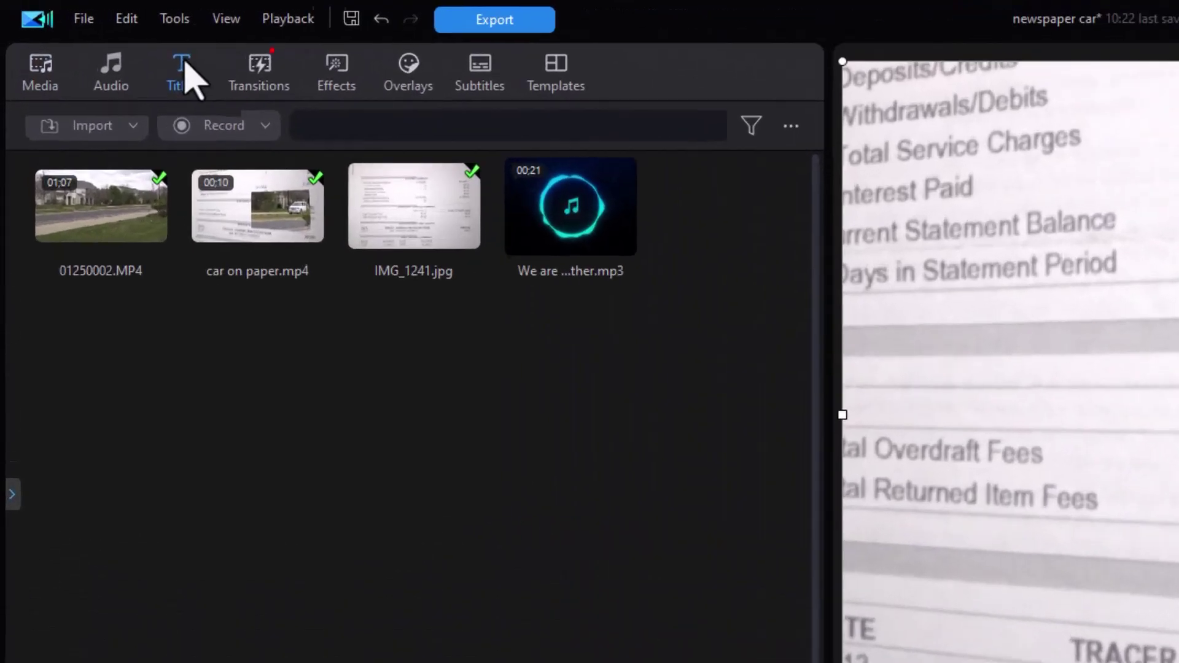
Step: Find the custom title autoloan by searching "auto", place it on track 2 at the car on paper clip's start, and extend it to 00;00;29;10
left_click(104, 36)
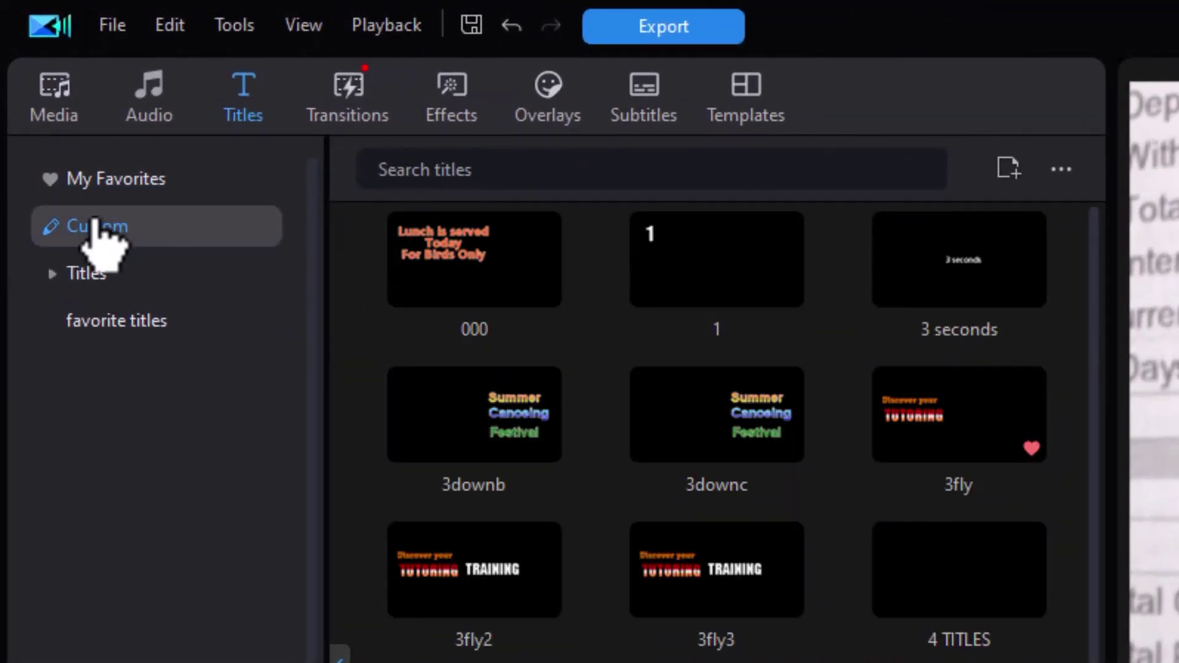
left_click(494, 175)
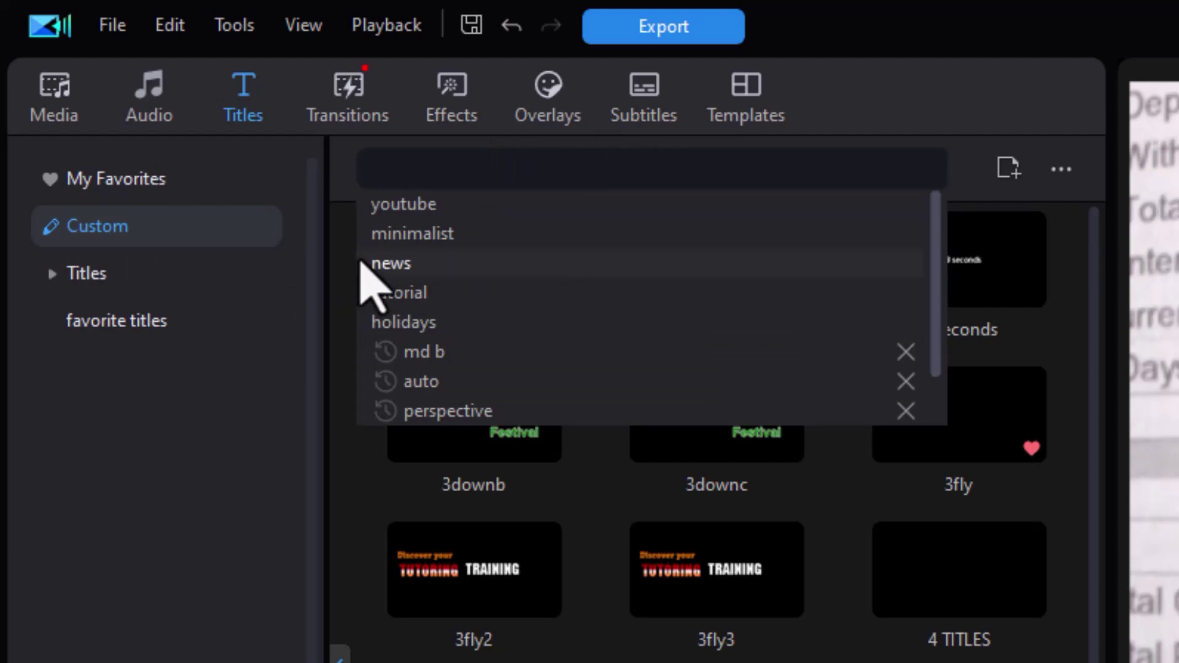
key("Escape")
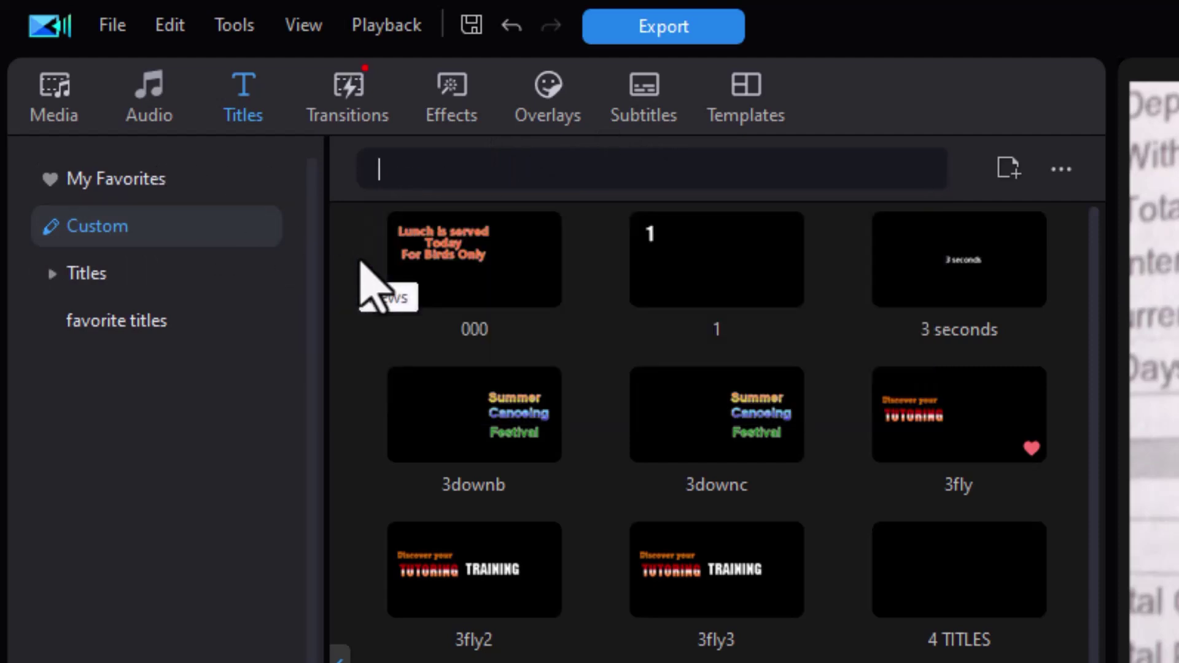
type("auto")
key("Return")
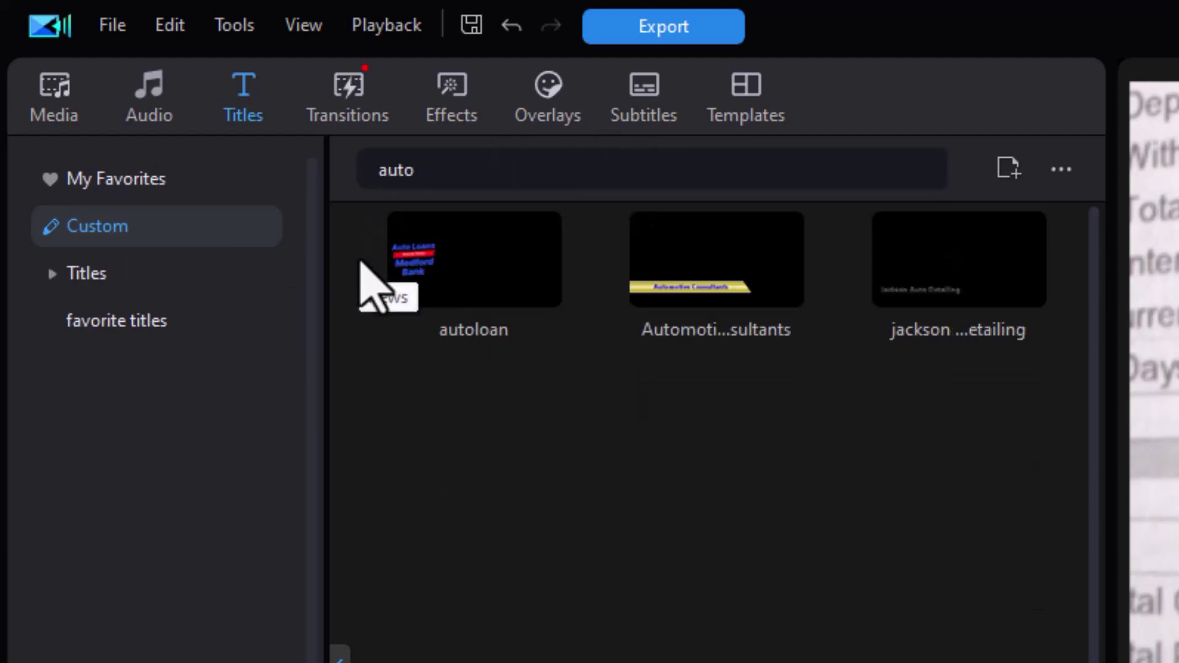
left_click_drag(447, 295, 532, 600)
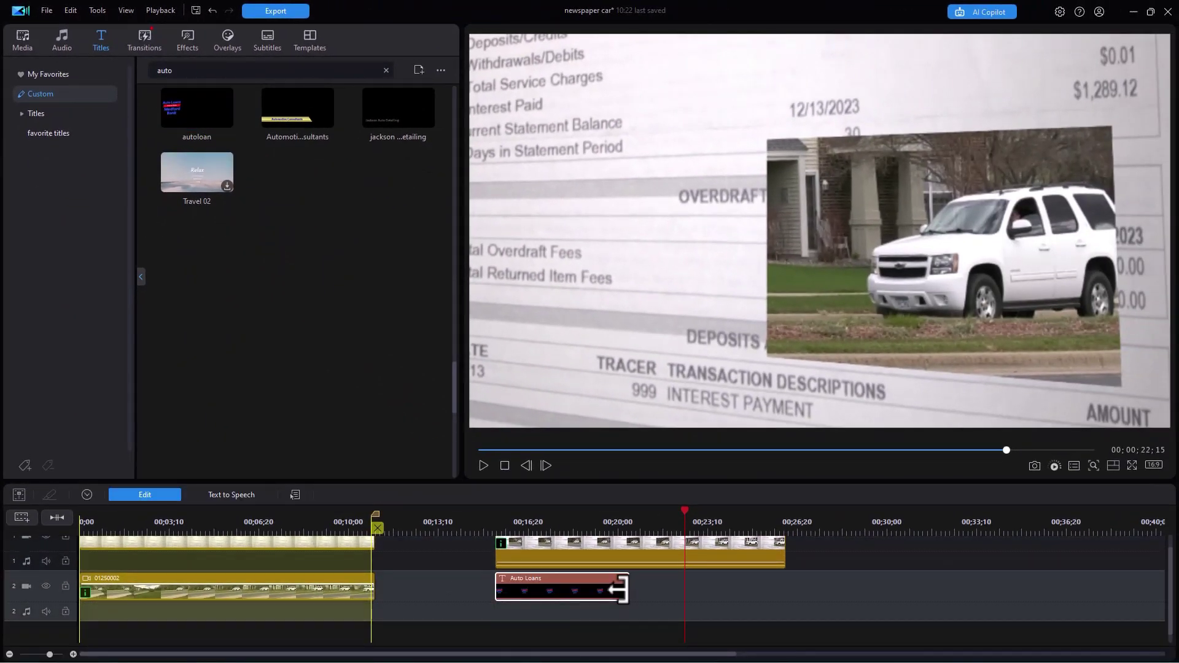
left_click_drag(621, 588, 862, 588)
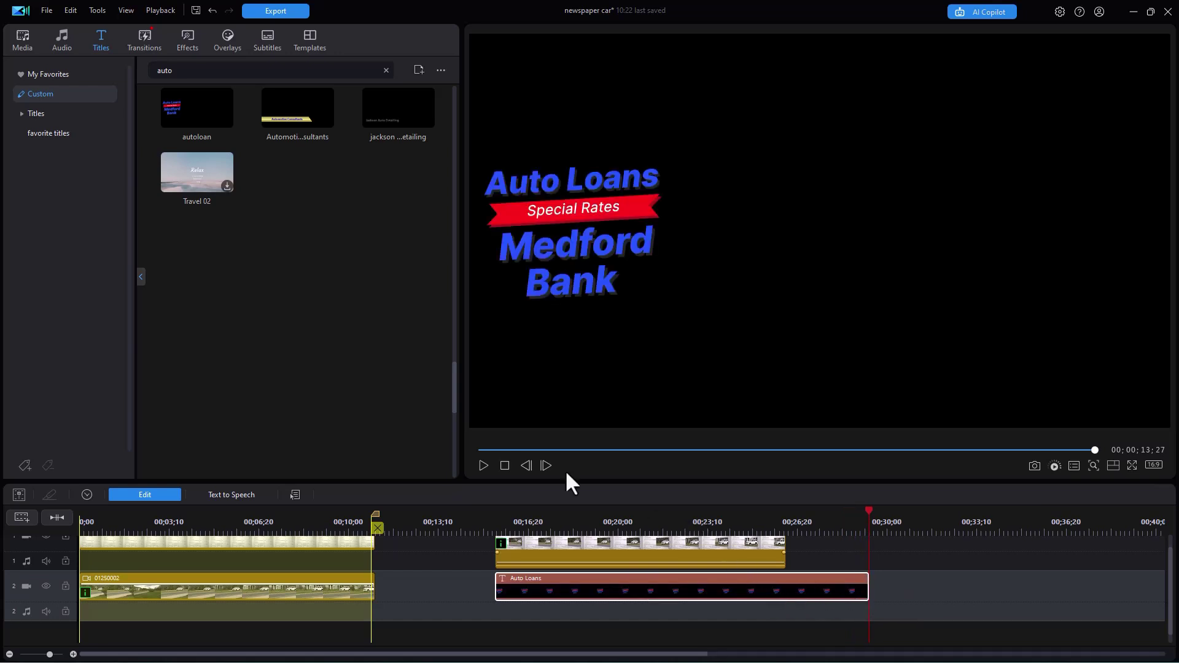
Step: Find the custom title md bank by searching "md", place it on track 3 at 00;00;16;22, and extend it to the Auto Loans title's end
left_click(189, 70)
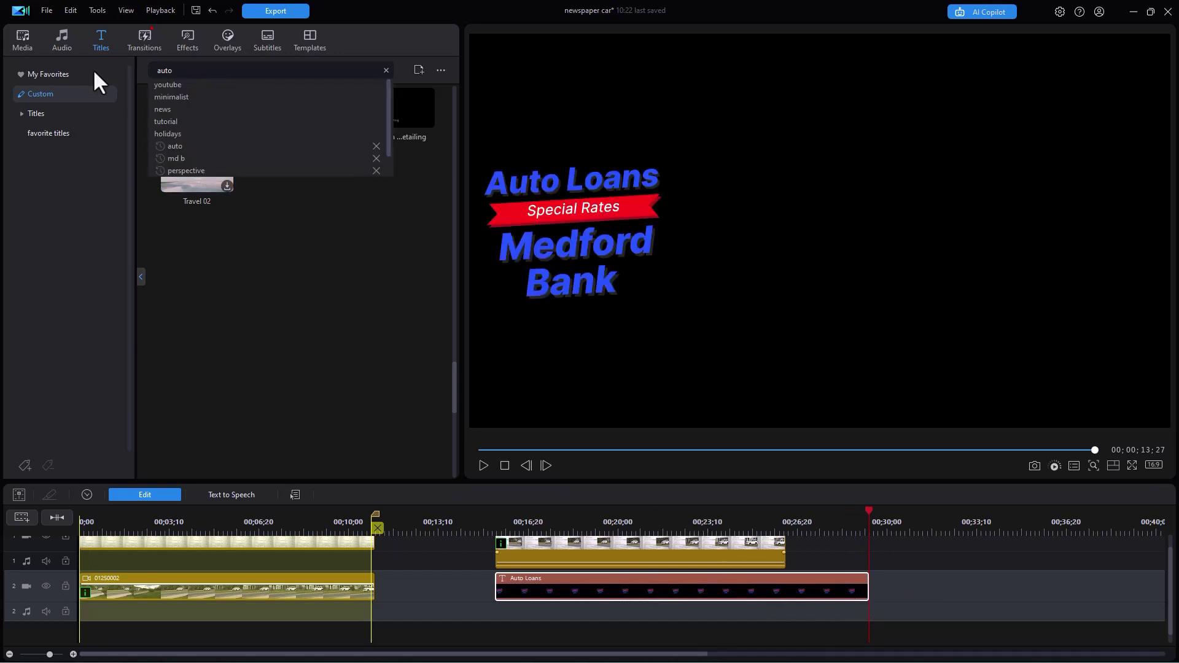
double_click(186, 70)
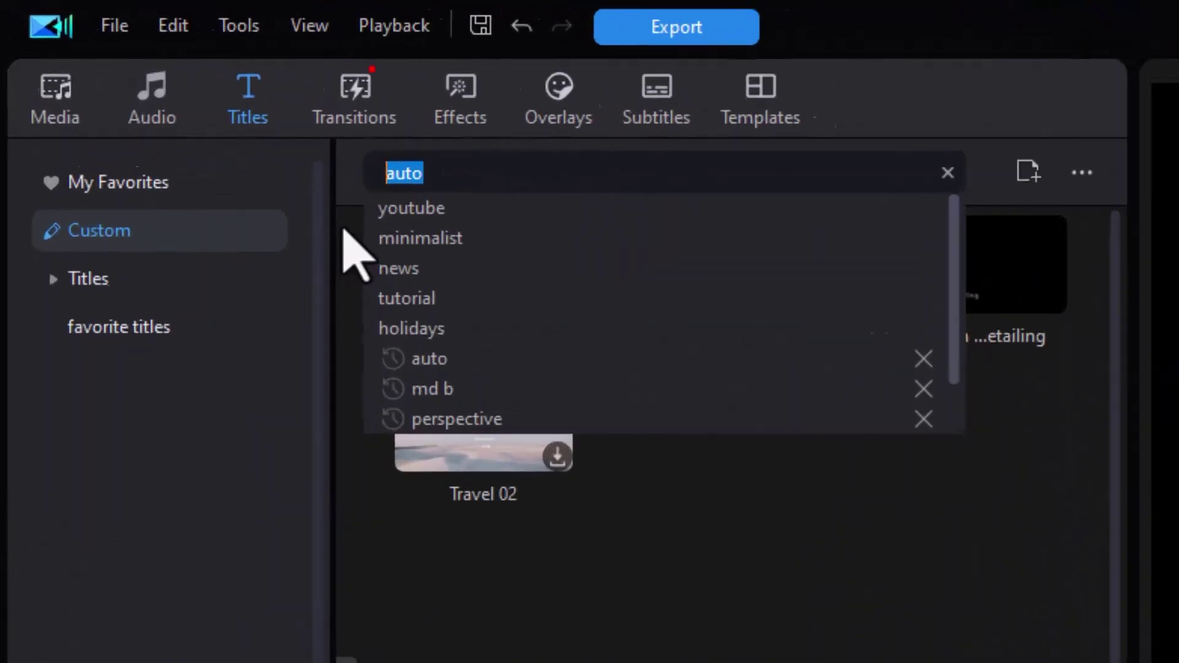
type("md")
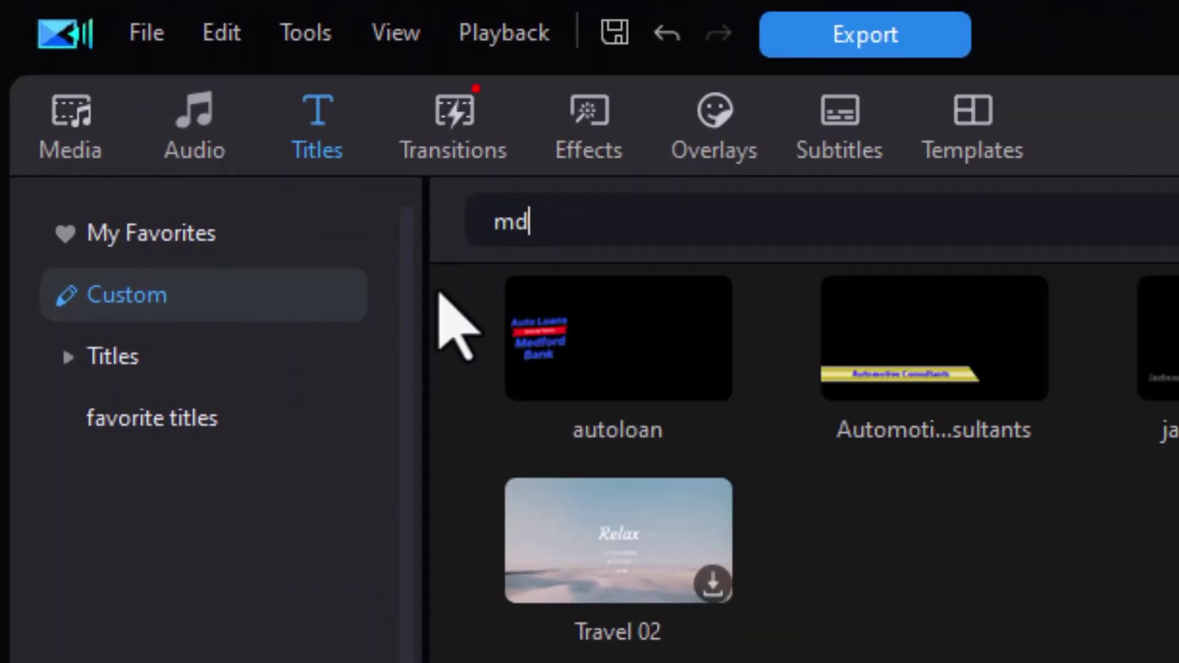
left_click(580, 356)
left_click_drag(580, 356, 1178, 662)
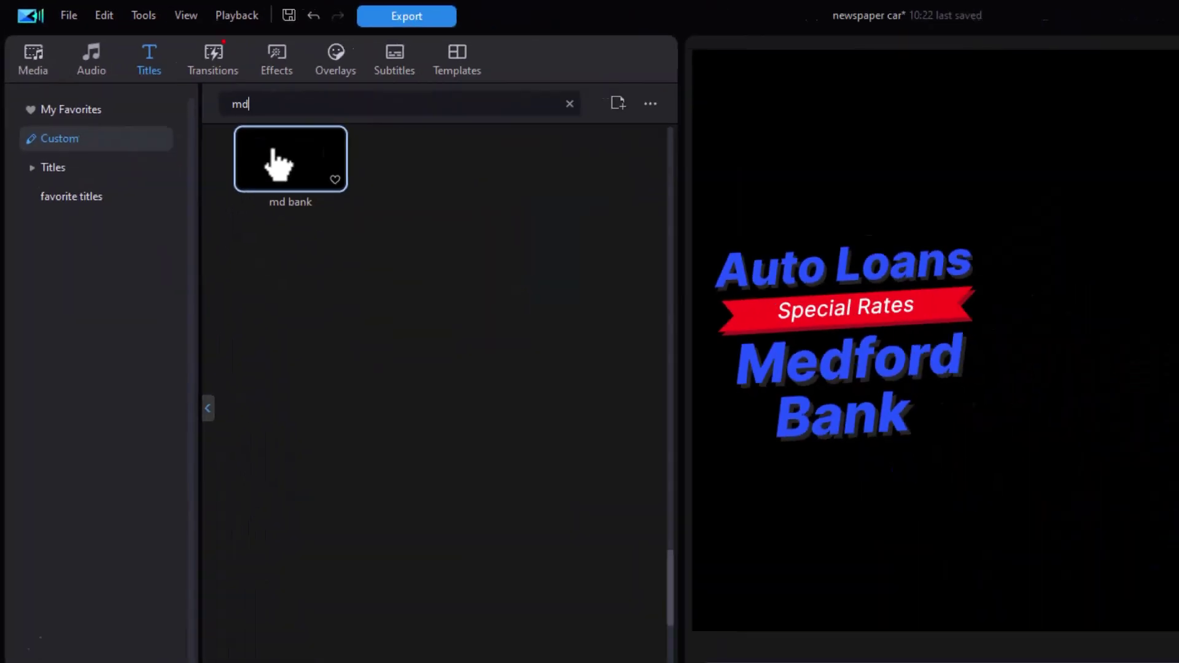
left_click_drag(580, 633, 536, 634)
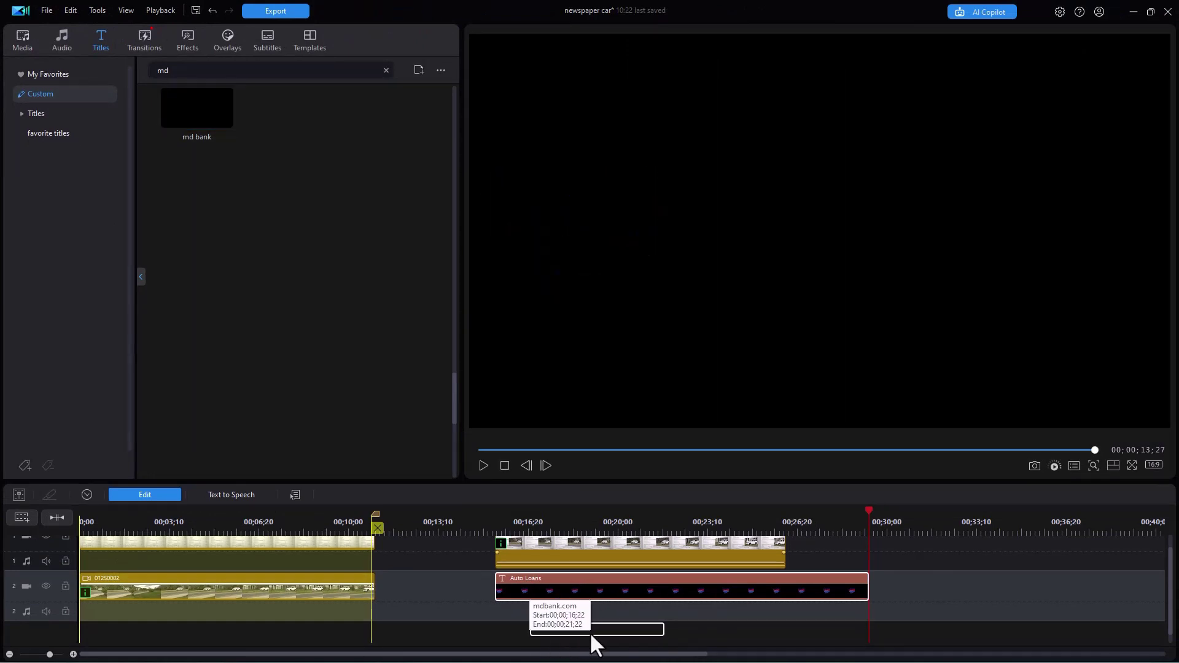
left_click_drag(652, 594, 863, 586)
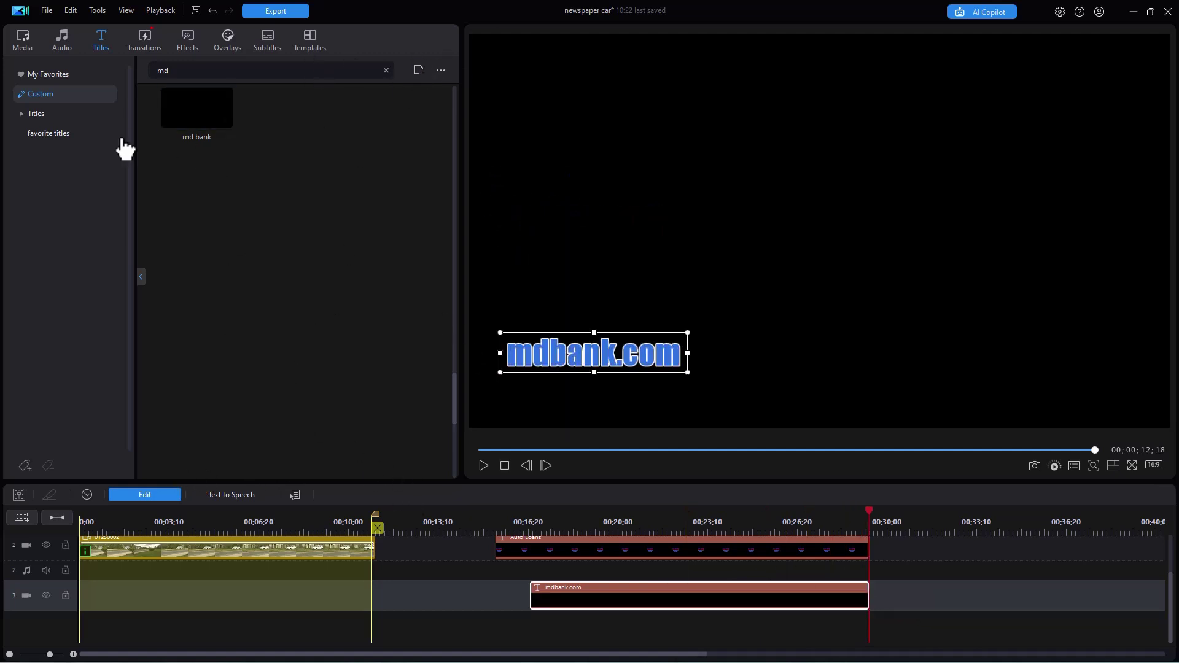
Step: Add the We are together music from the media library to audio track 2, aligned with the Auto Loans title's start at 00;00;15;13
left_click(19, 35)
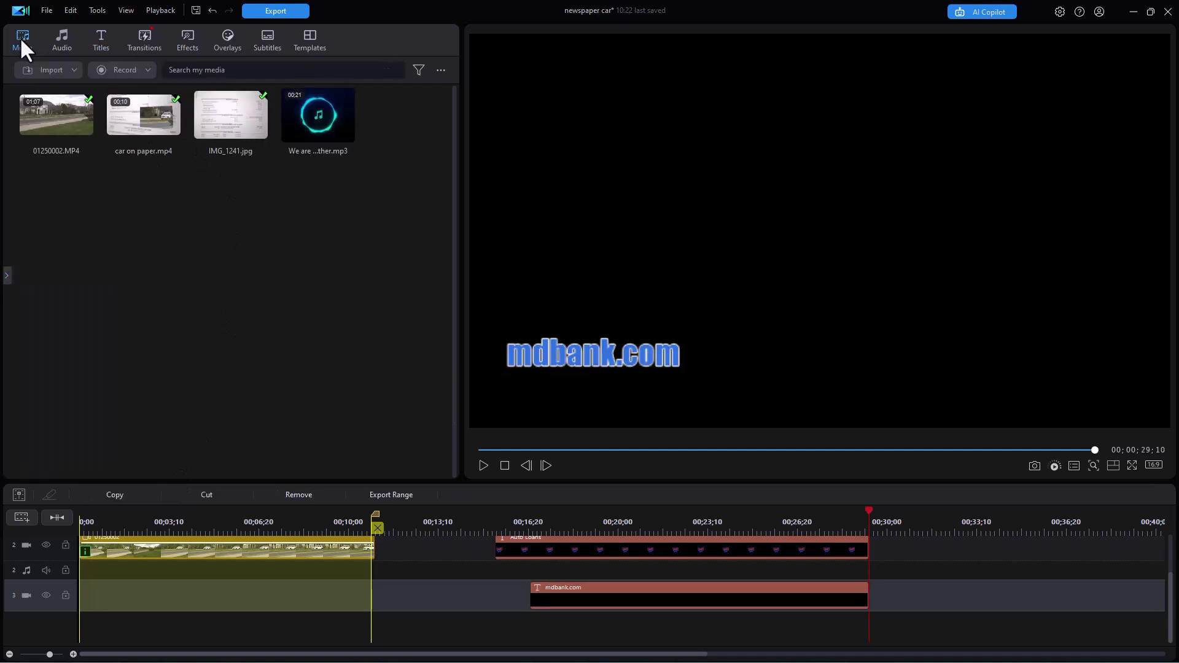
left_click_drag(319, 140, 513, 575)
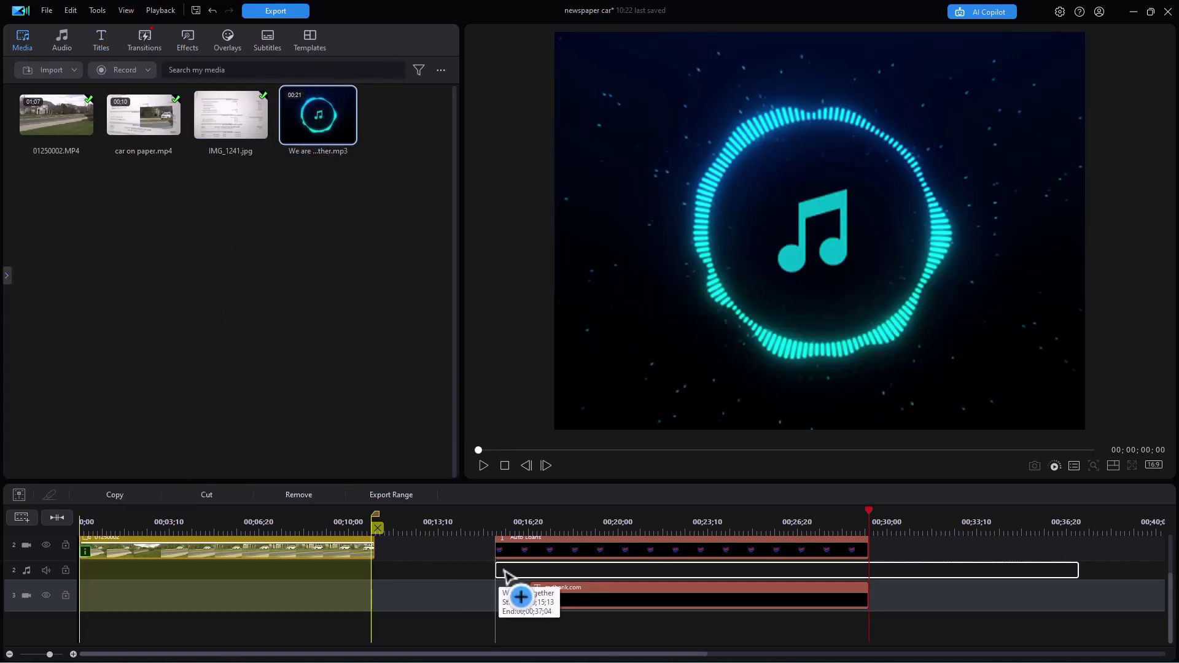
left_click_drag(503, 574, 504, 571)
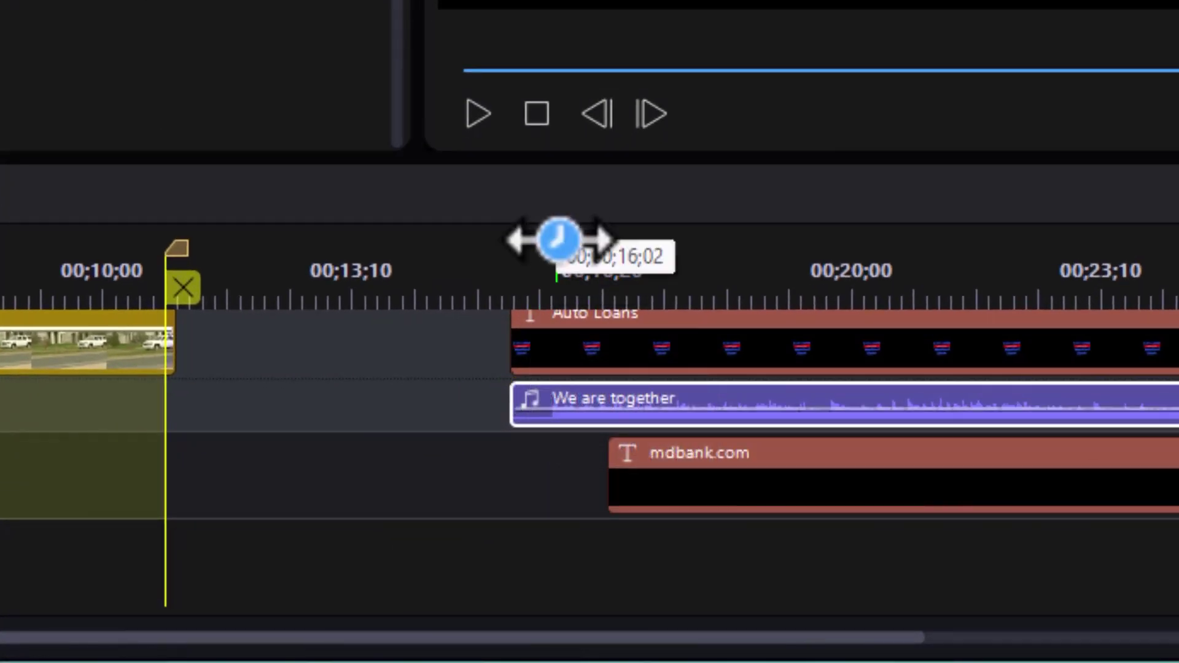
Step: Split the We are together music at 00;00;16;00 and remove its short opening piece, filling the gap
left_click(551, 255)
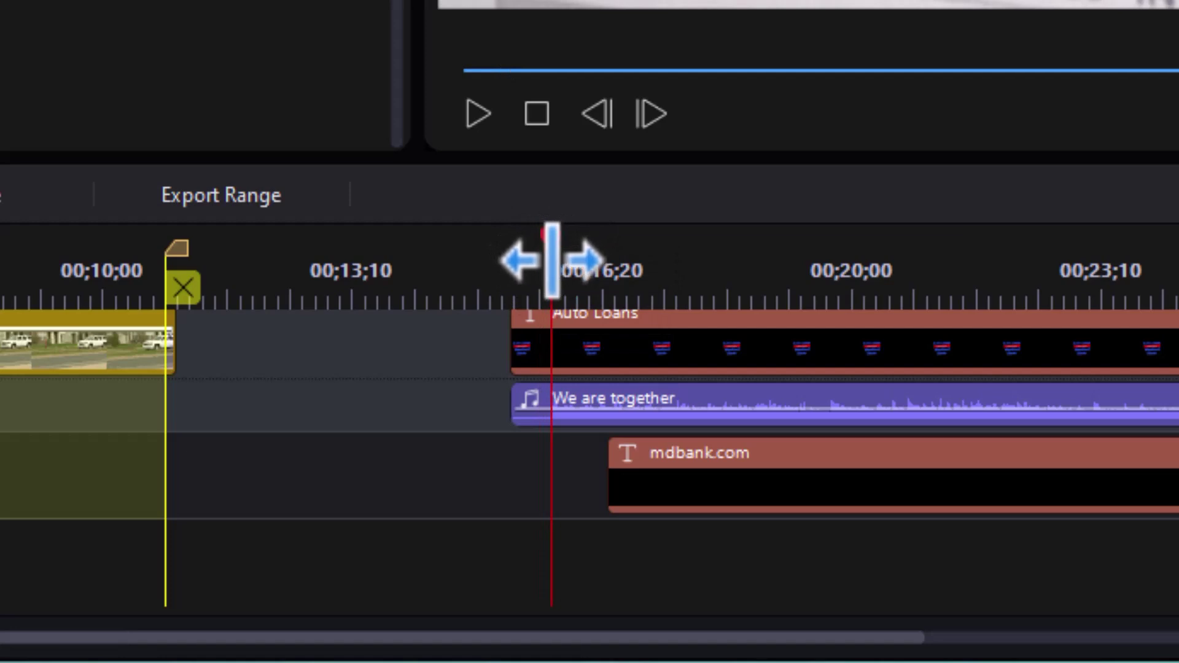
left_click(527, 422)
key("ctrl+t")
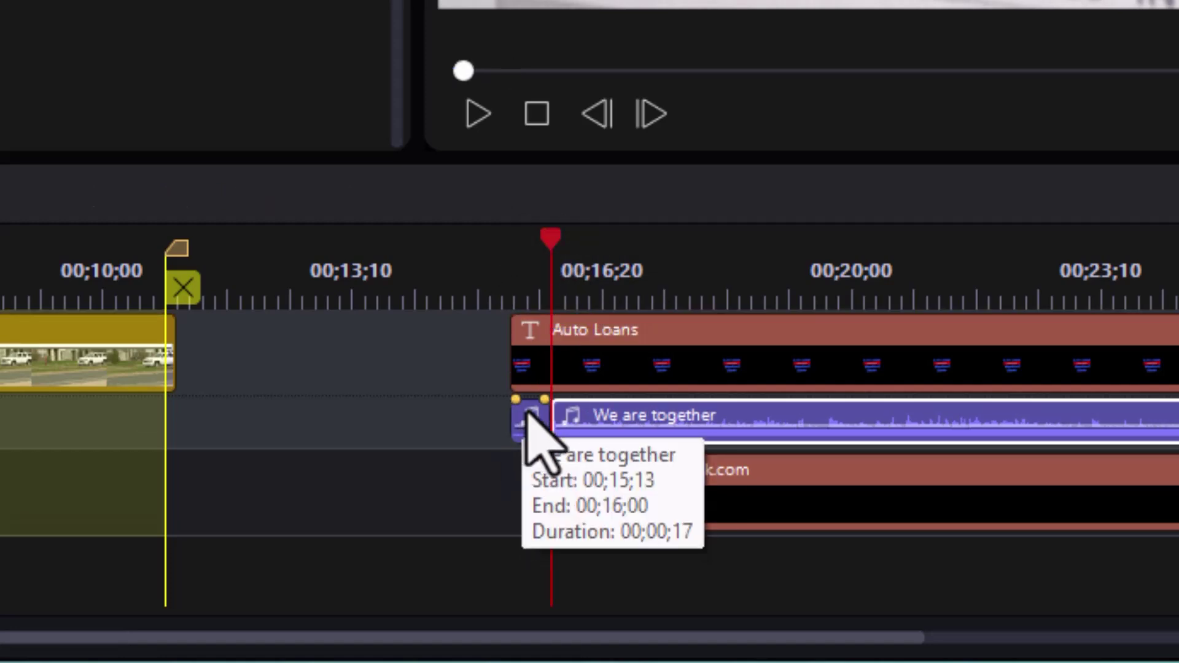
key("Delete")
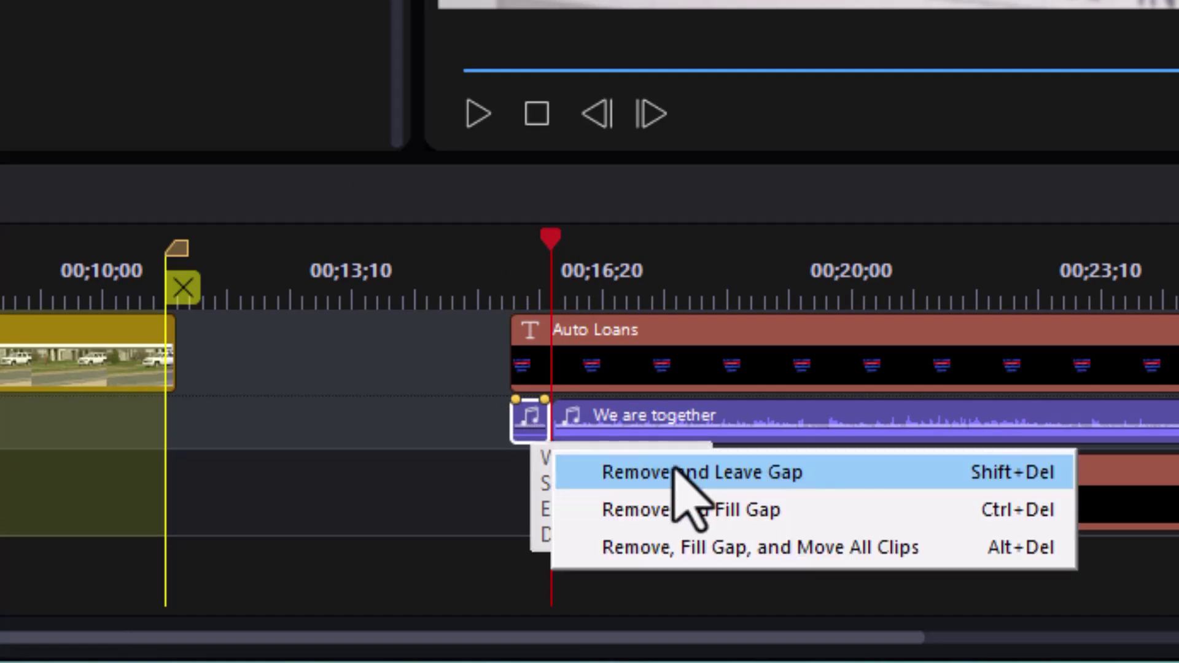
left_click(727, 511)
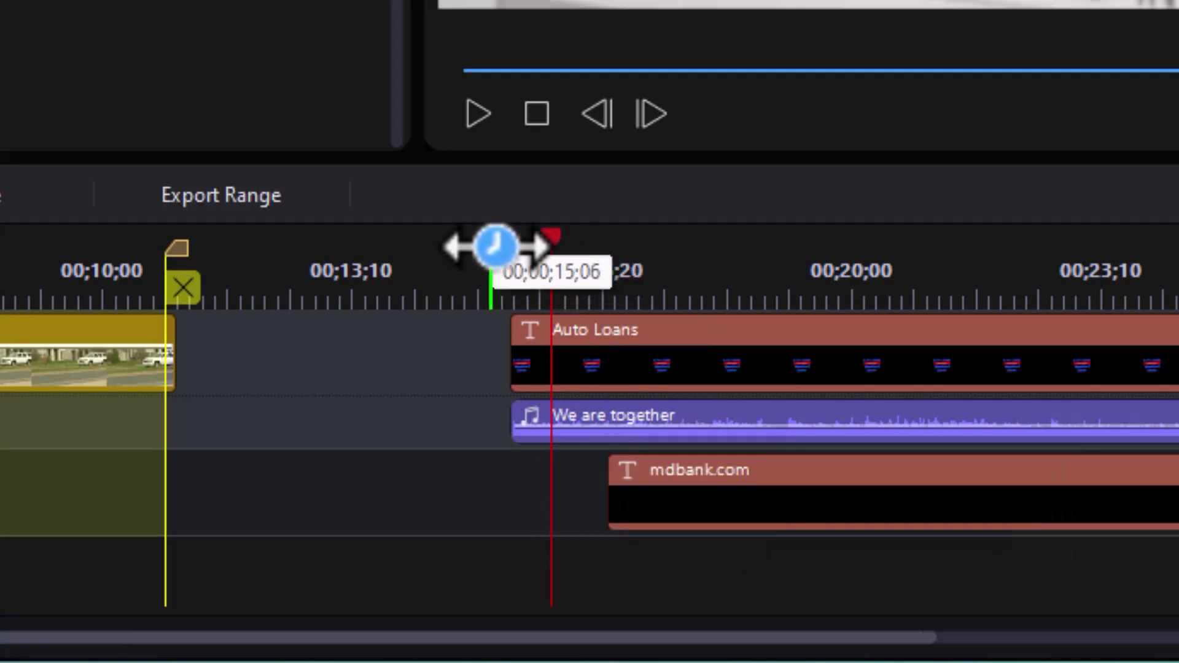
Step: Play the timeline from just before the car on paper clip to review the video with its titles and music
left_click_drag(461, 266, 519, 369)
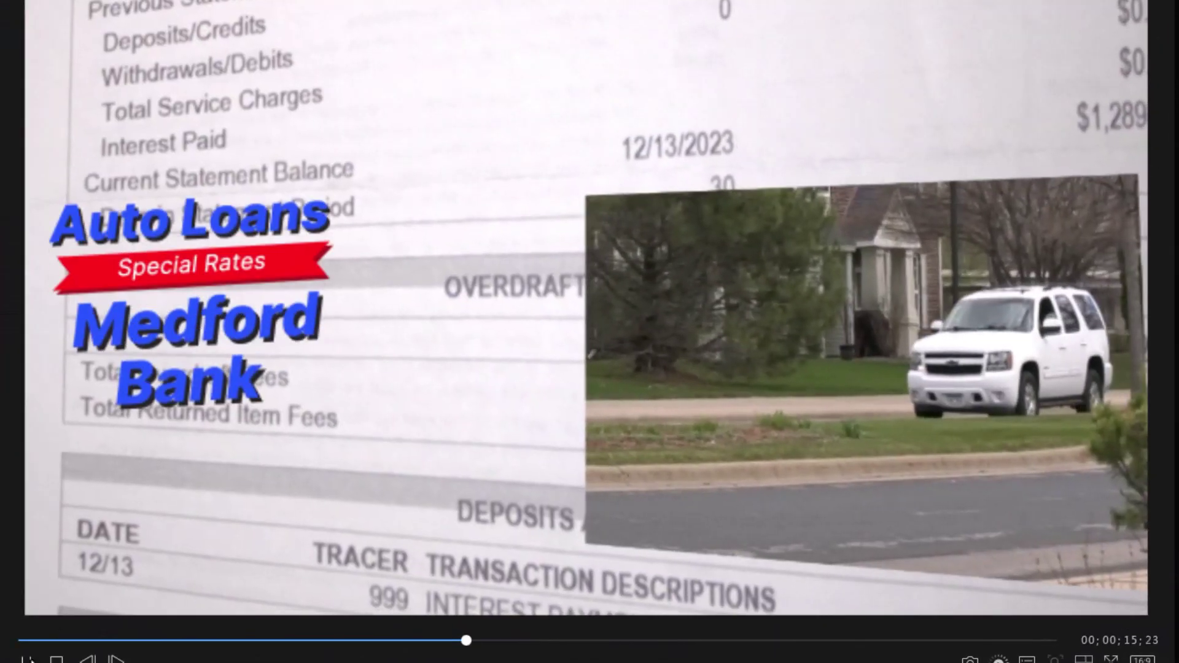
left_click(27, 659)
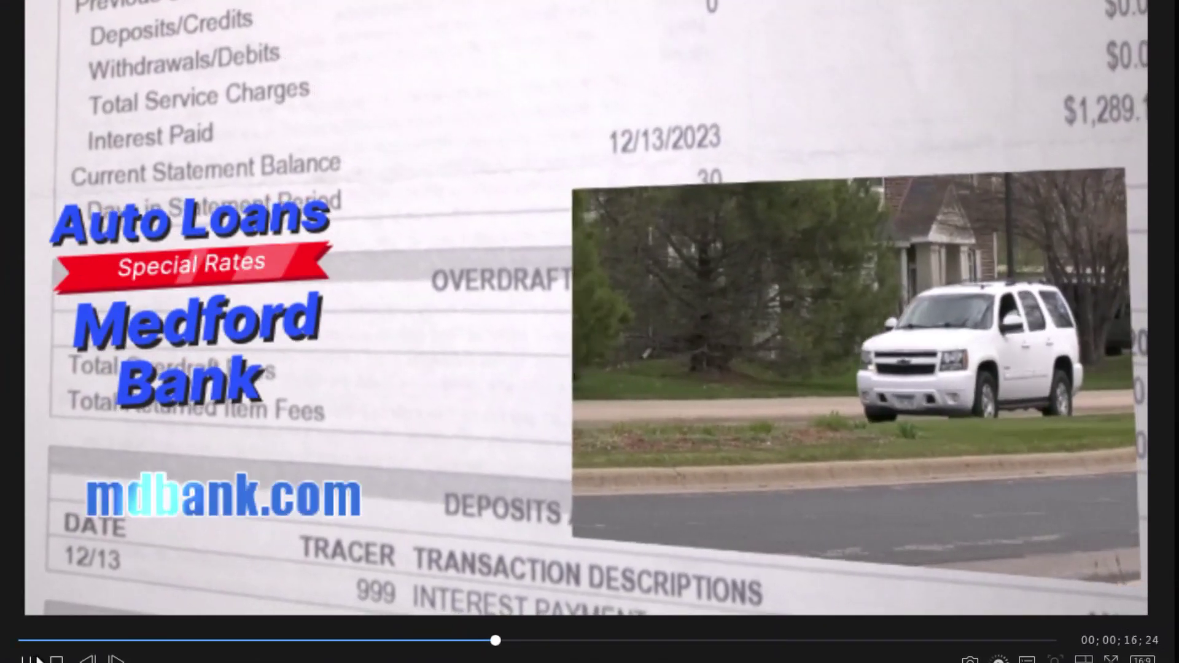